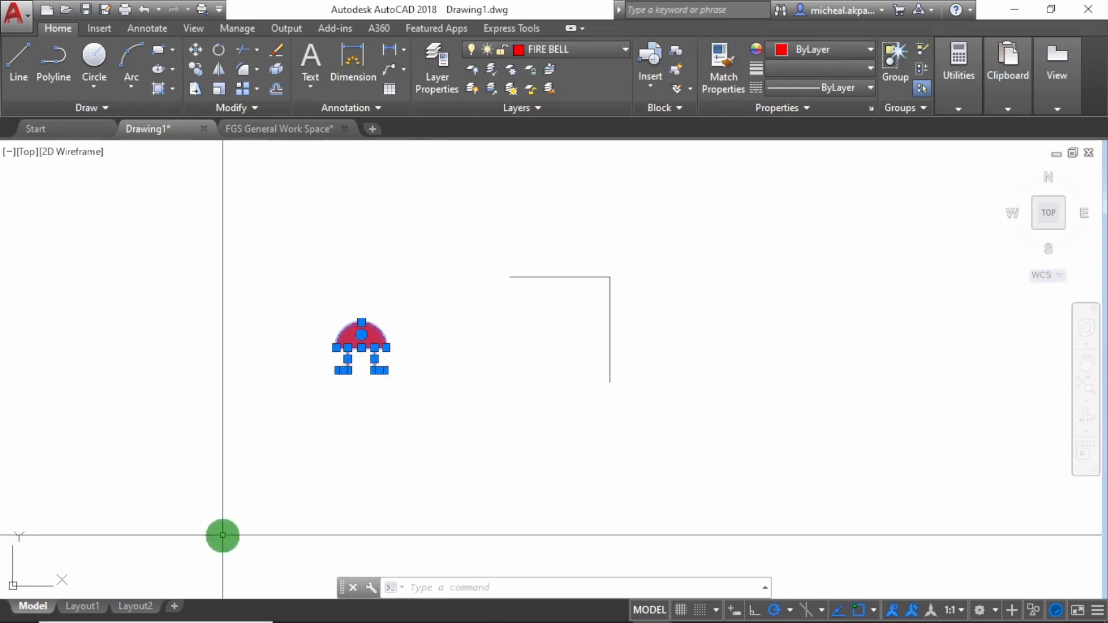
Move the selected fire bell symbol by its right foot to just inside the corner formed by the two lines
{"action": "type", "text": "M"}
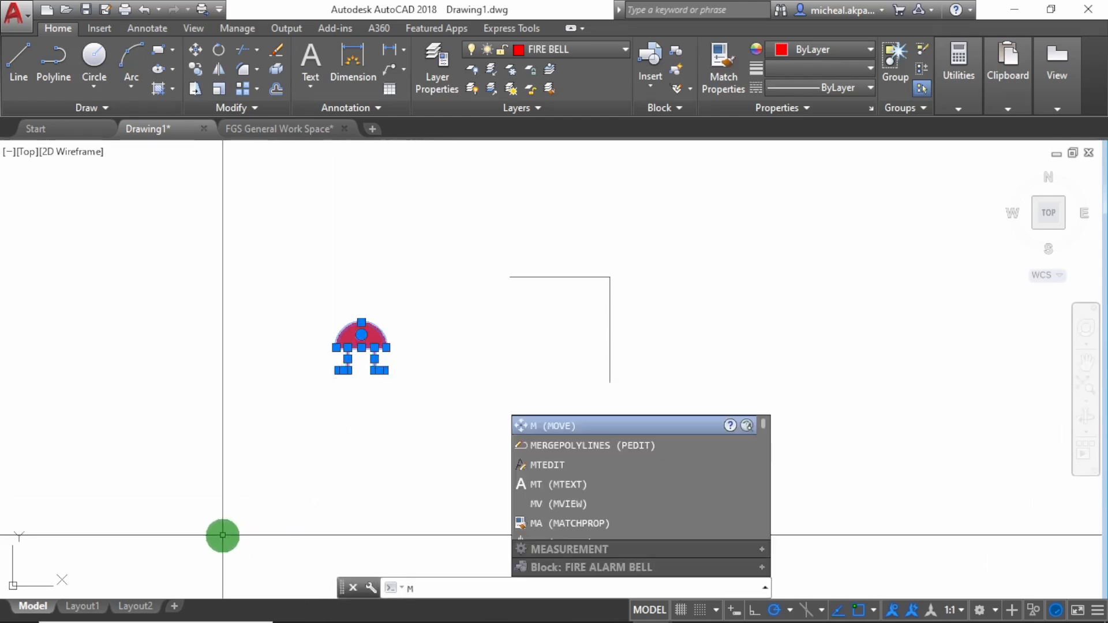
{"action": "key", "text": "Return"}
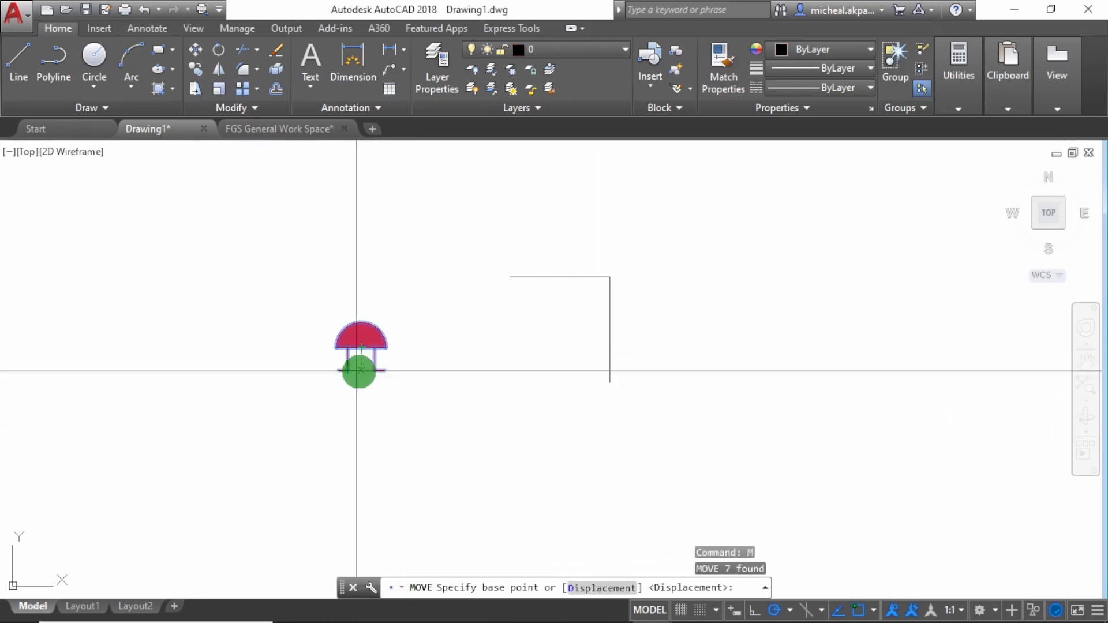
{"action": "left_click", "coordinate": [374, 371]}
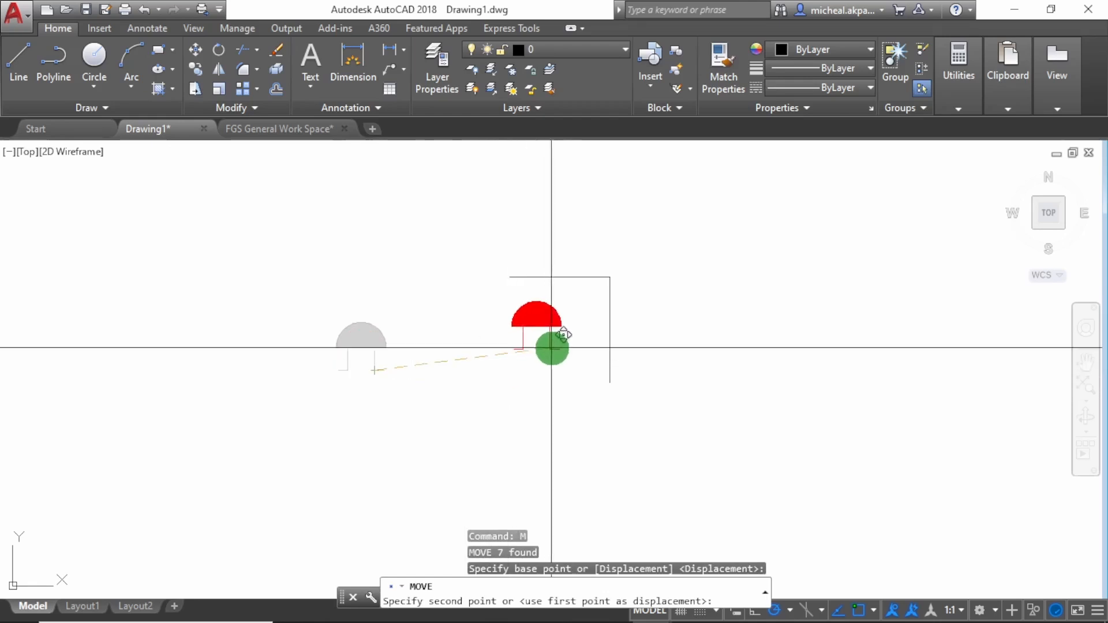
{"action": "left_click", "coordinate": [580, 347]}
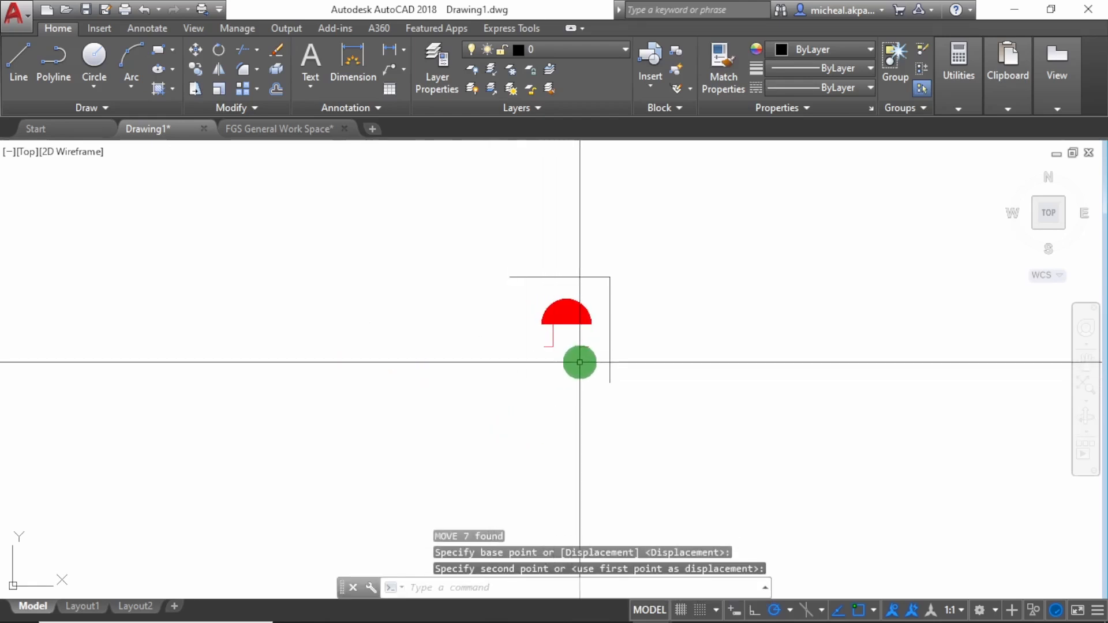
Rotate the fire bell symbol 90° about its right foot so that its feet face the vertical line
{"action": "left_click", "coordinate": [593, 377]}
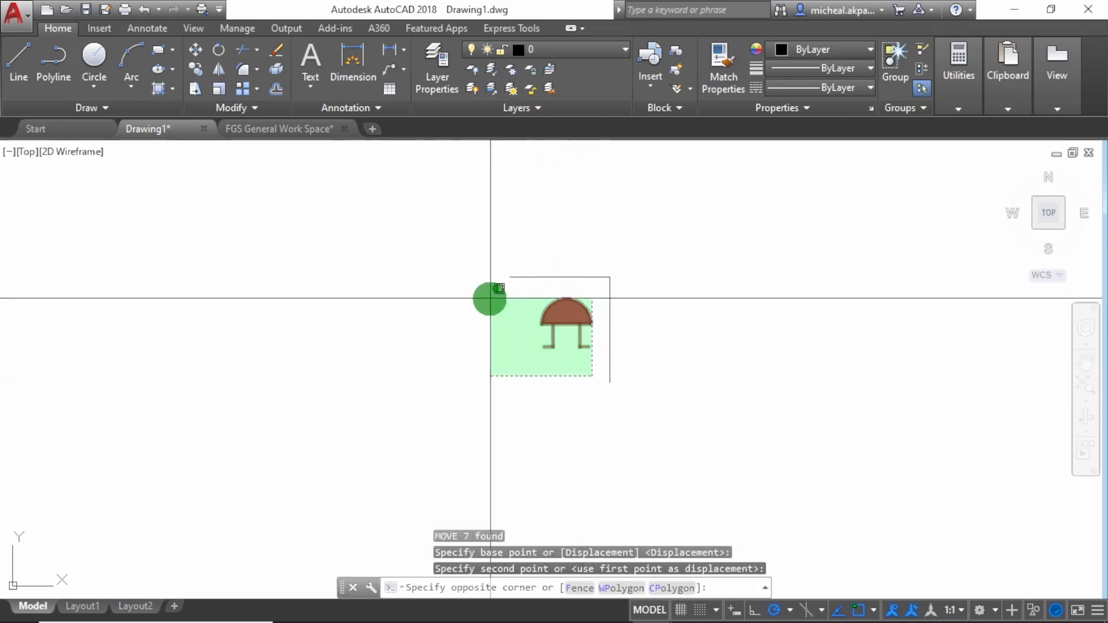
{"action": "left_click", "coordinate": [487, 292]}
{"action": "type", "text": "ro"}
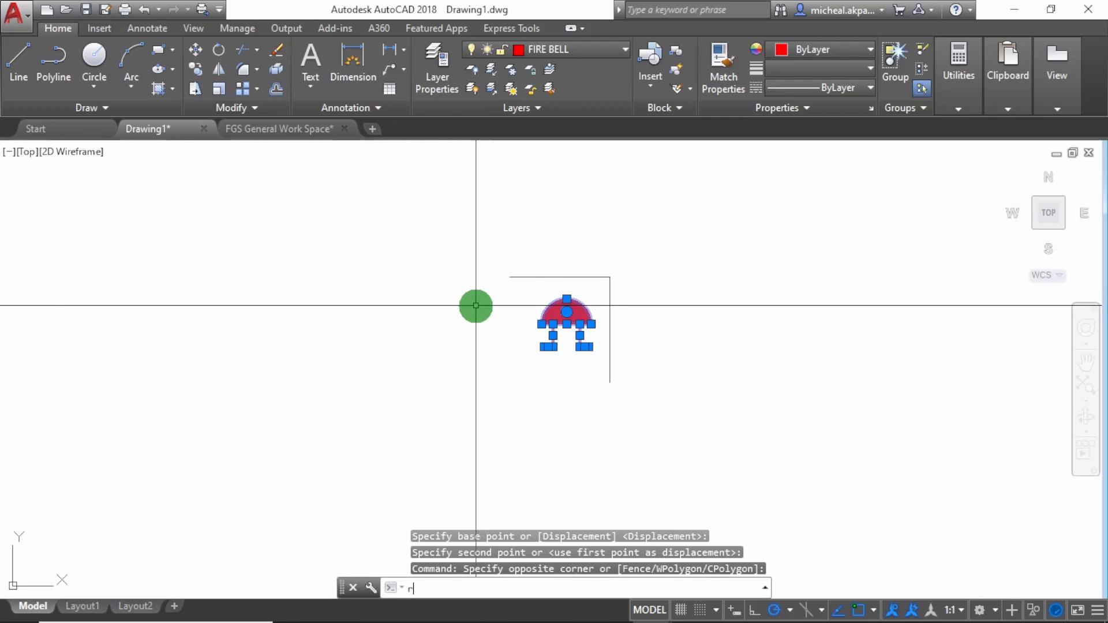
{"action": "key", "text": "Return"}
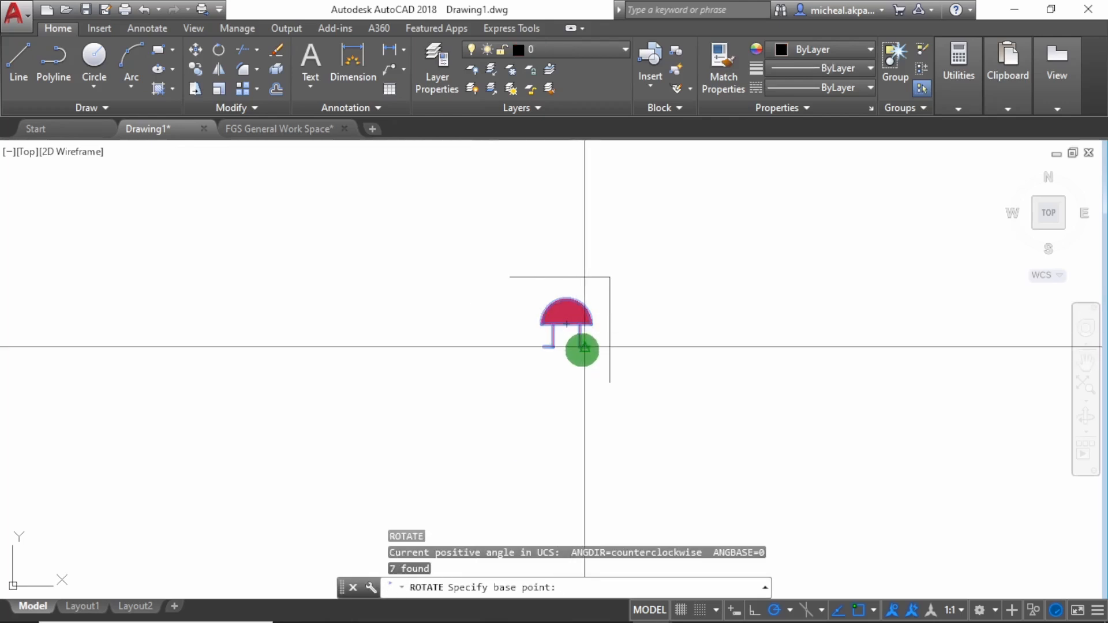
{"action": "left_click", "coordinate": [582, 347]}
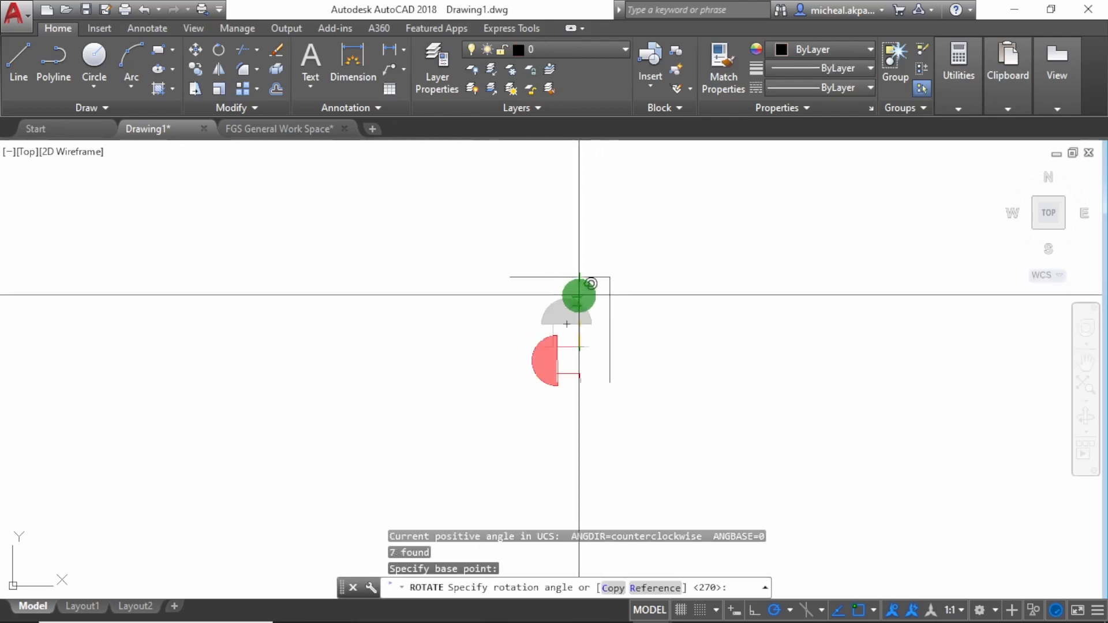
{"action": "left_click", "coordinate": [578, 217]}
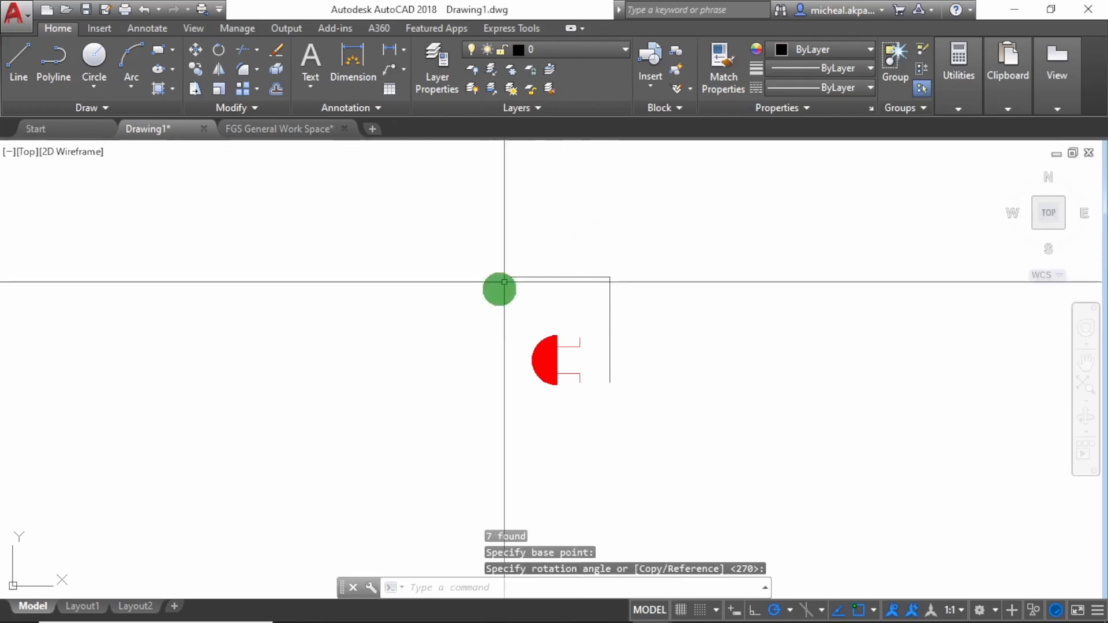
Move the rotated fire bell symbol so that its feet rest against the vertical line
{"action": "left_click", "coordinate": [593, 416]}
{"action": "left_click", "coordinate": [478, 317]}
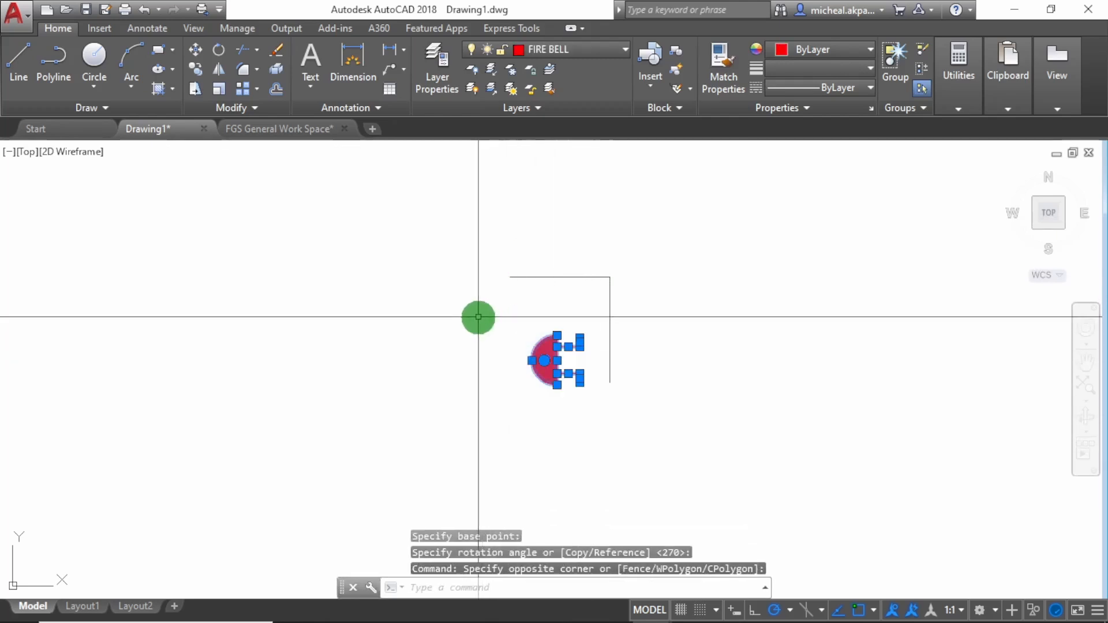
{"action": "type", "text": "m"}
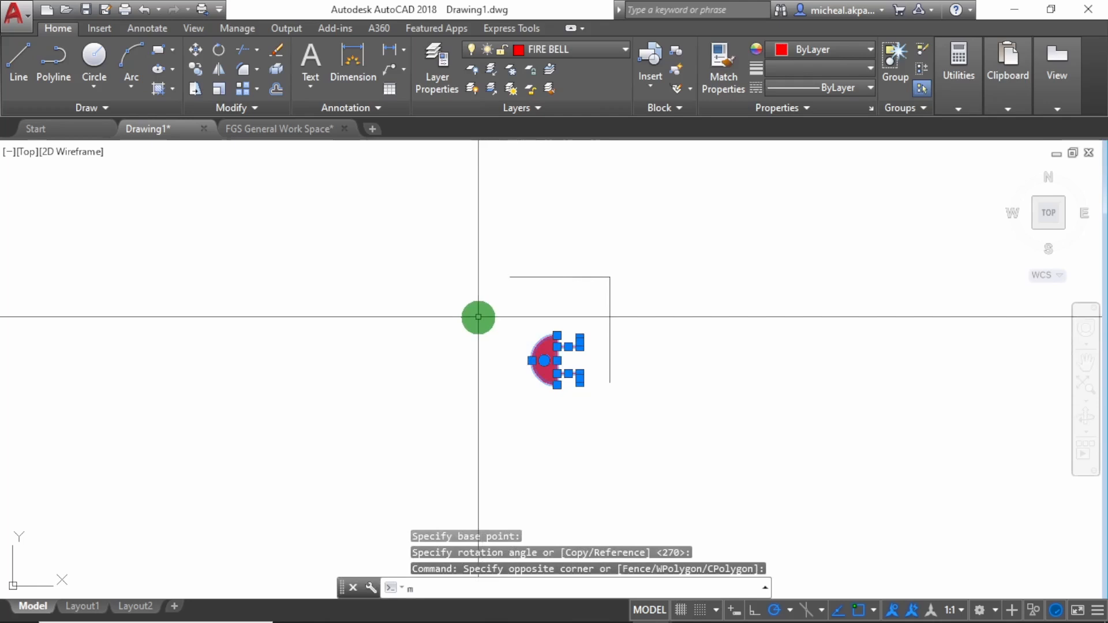
{"action": "key", "text": "Return"}
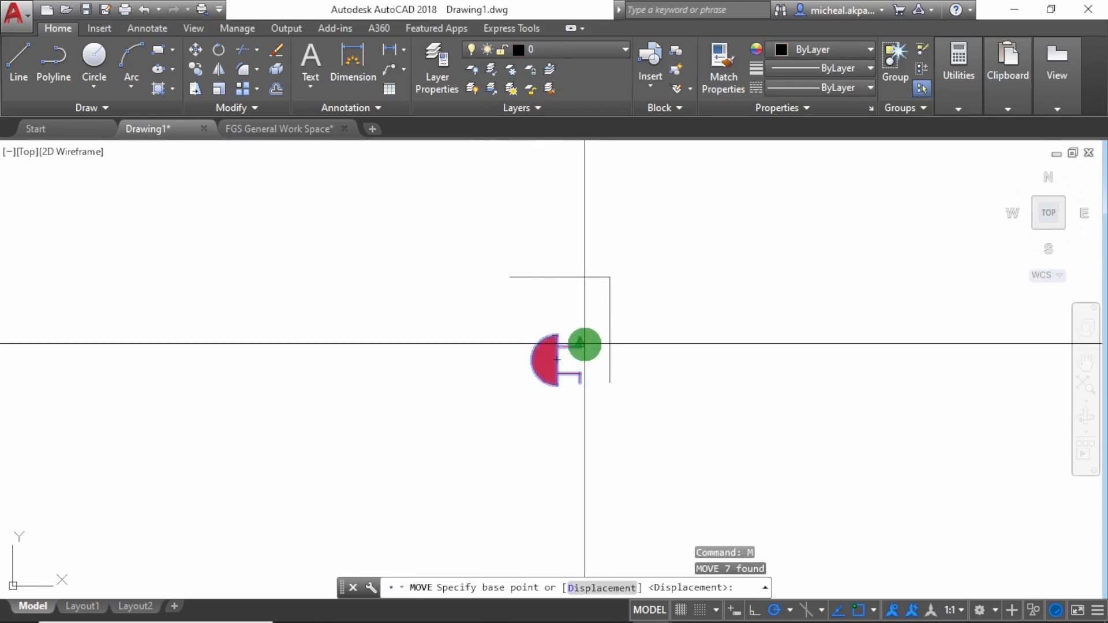
{"action": "left_click", "coordinate": [583, 345]}
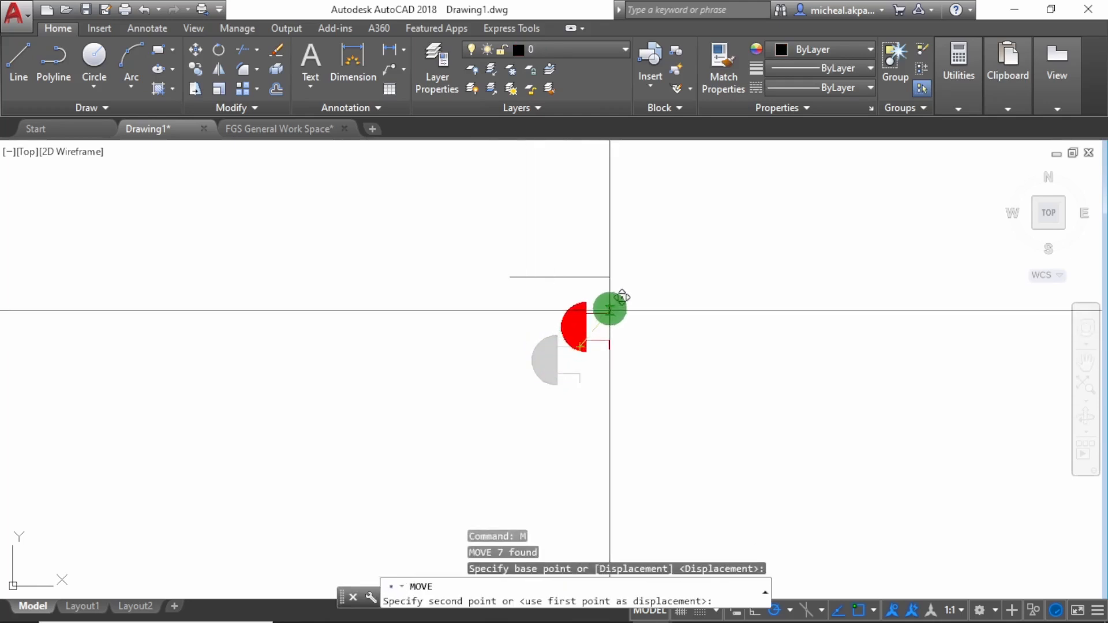
{"action": "left_click", "coordinate": [609, 316]}
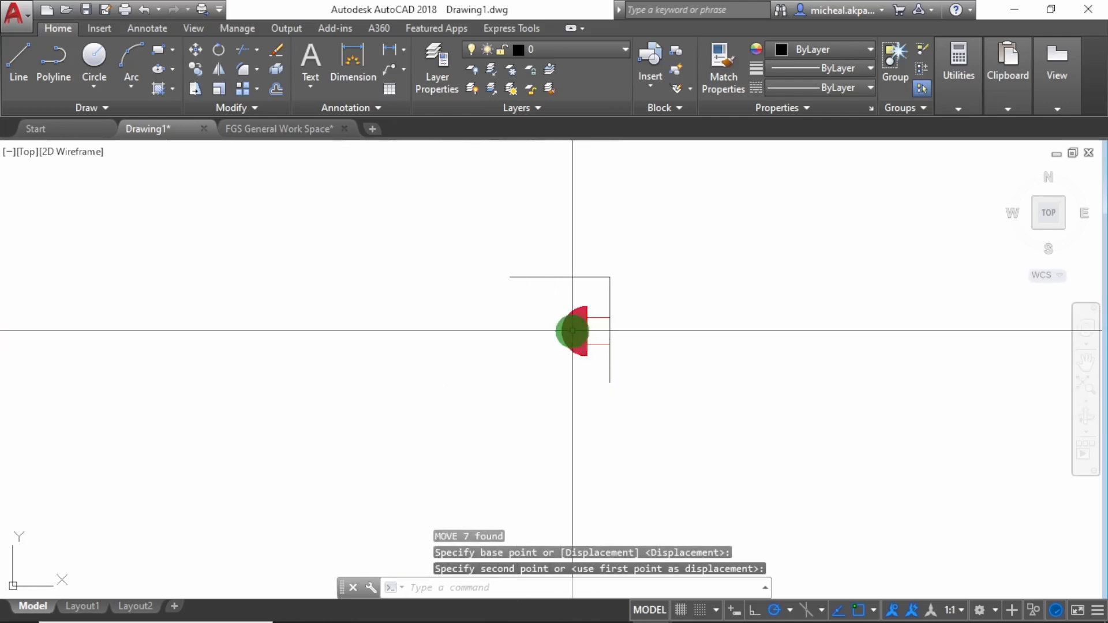
Delete the horizontal and vertical lines forming the corner around the fire bell symbol
{"action": "left_click", "coordinate": [636, 297]}
{"action": "left_click", "coordinate": [453, 232]}
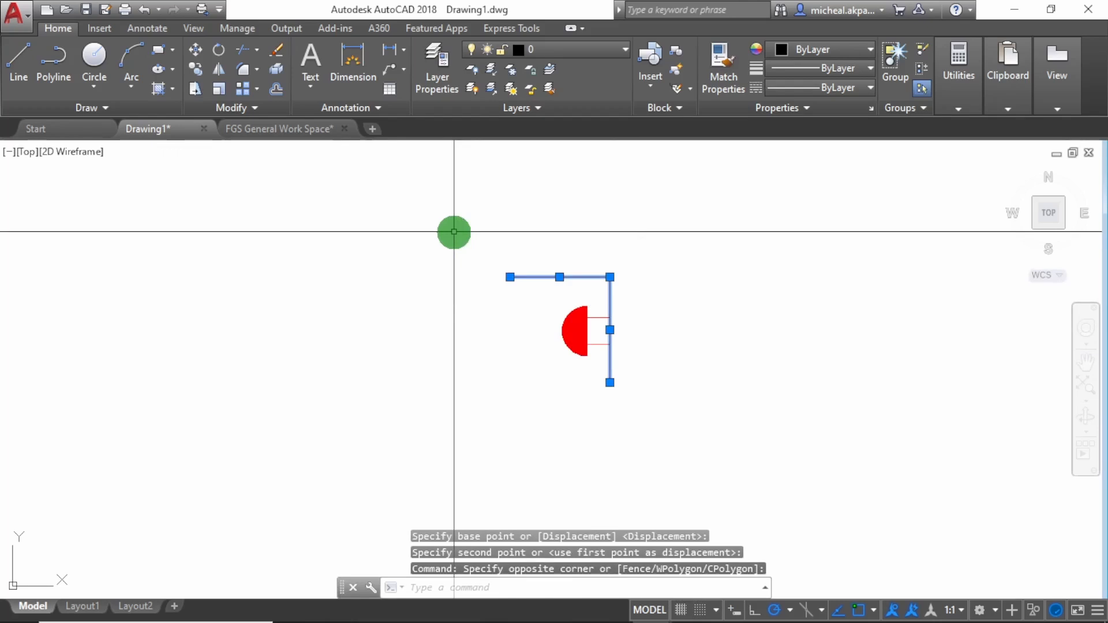
{"action": "key", "text": "Delete"}
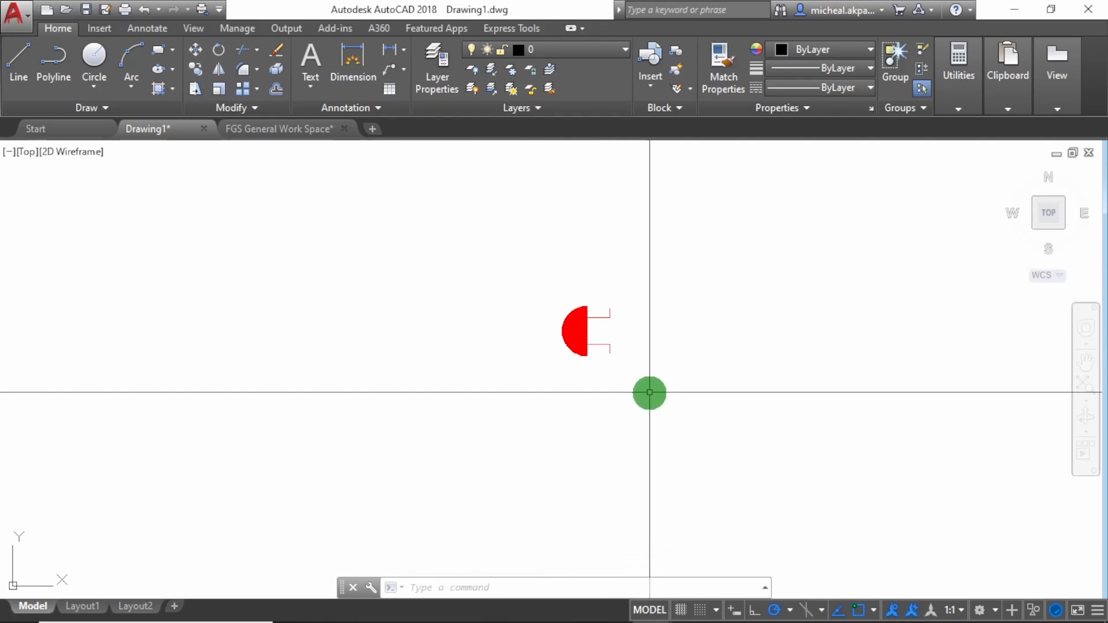
Rotate the fire bell symbol 270° about its upper foot so that it stands upright
{"action": "left_click", "coordinate": [652, 411]}
{"action": "left_click", "coordinate": [499, 281]}
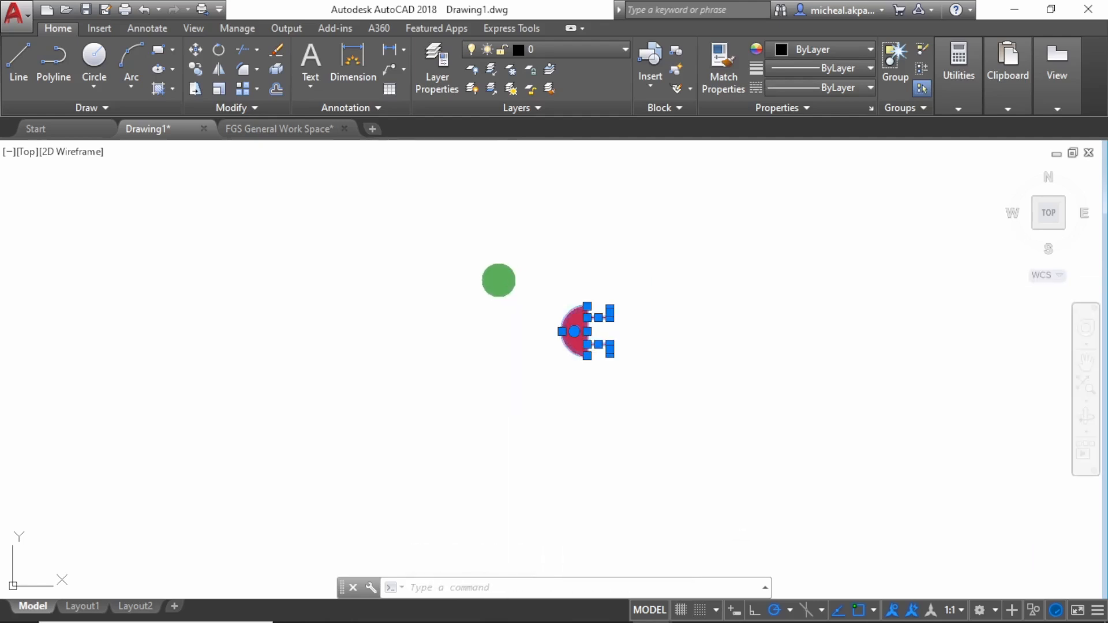
{"action": "type", "text": "ro"}
{"action": "key", "text": "Return"}
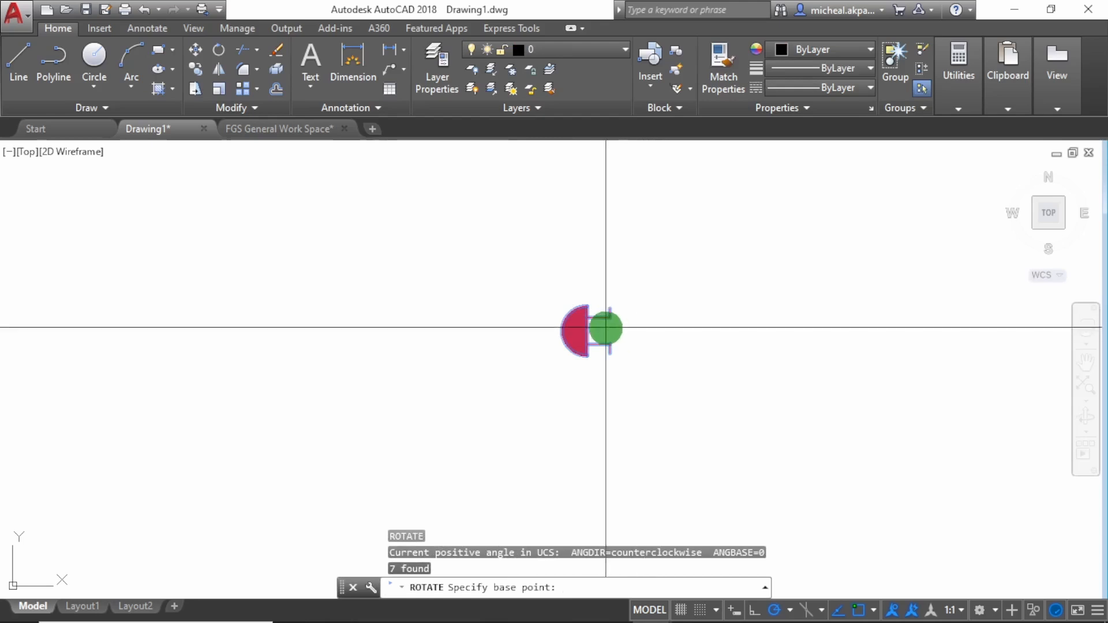
{"action": "left_click", "coordinate": [609, 318]}
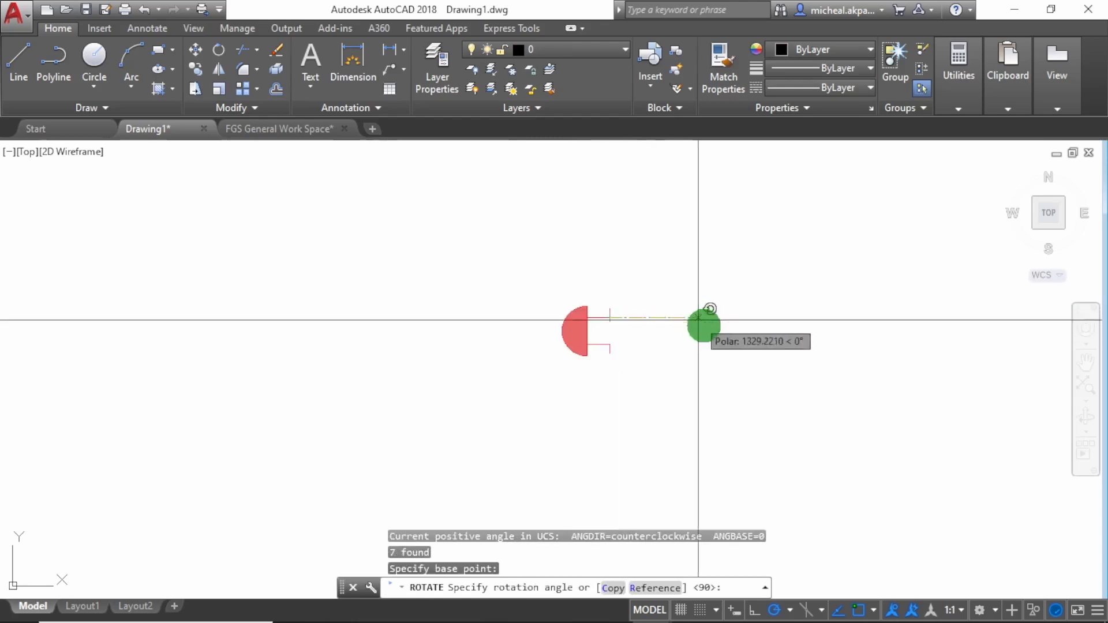
{"action": "left_click", "coordinate": [602, 426]}
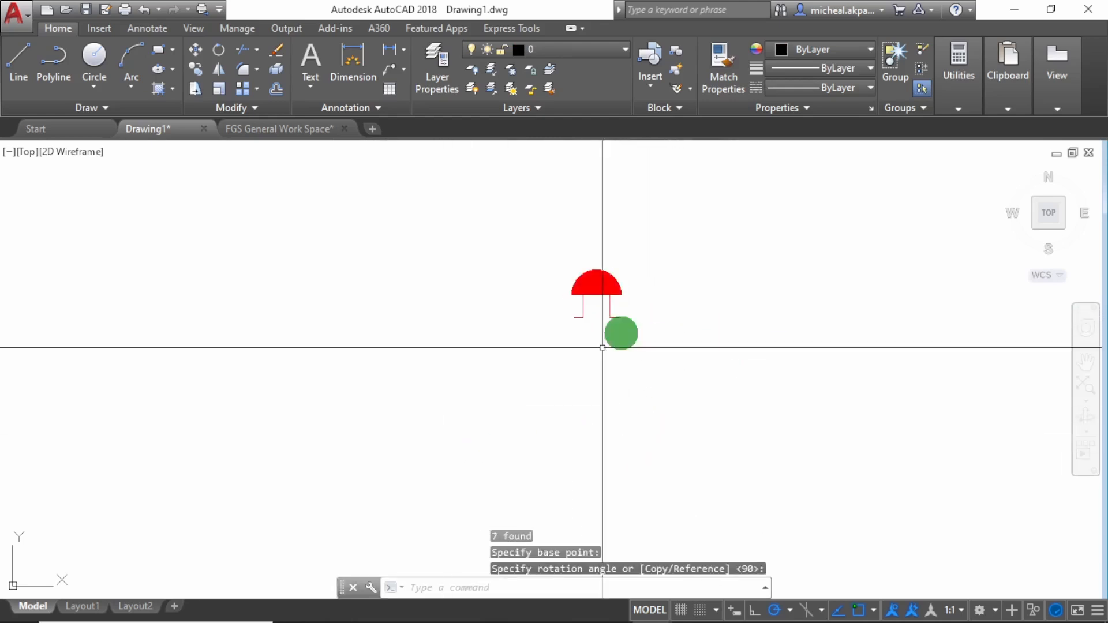
{"action": "scroll", "coordinate": [588, 304], "scroll_direction": "up", "scroll_amount": 5}
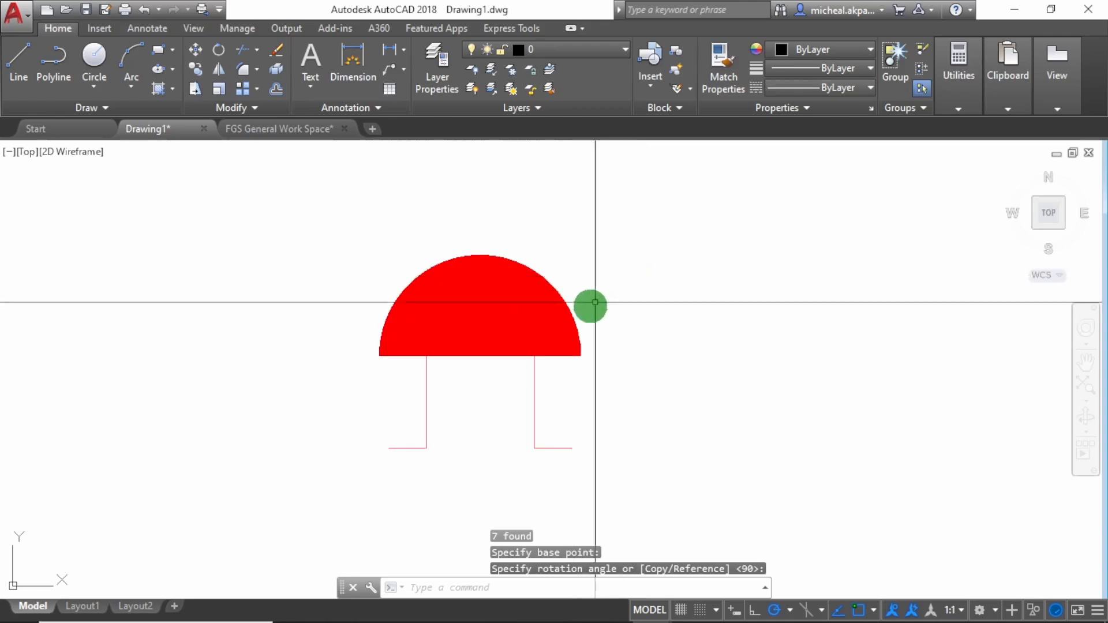
{"action": "scroll", "coordinate": [527, 321], "scroll_direction": "down", "scroll_amount": 4}
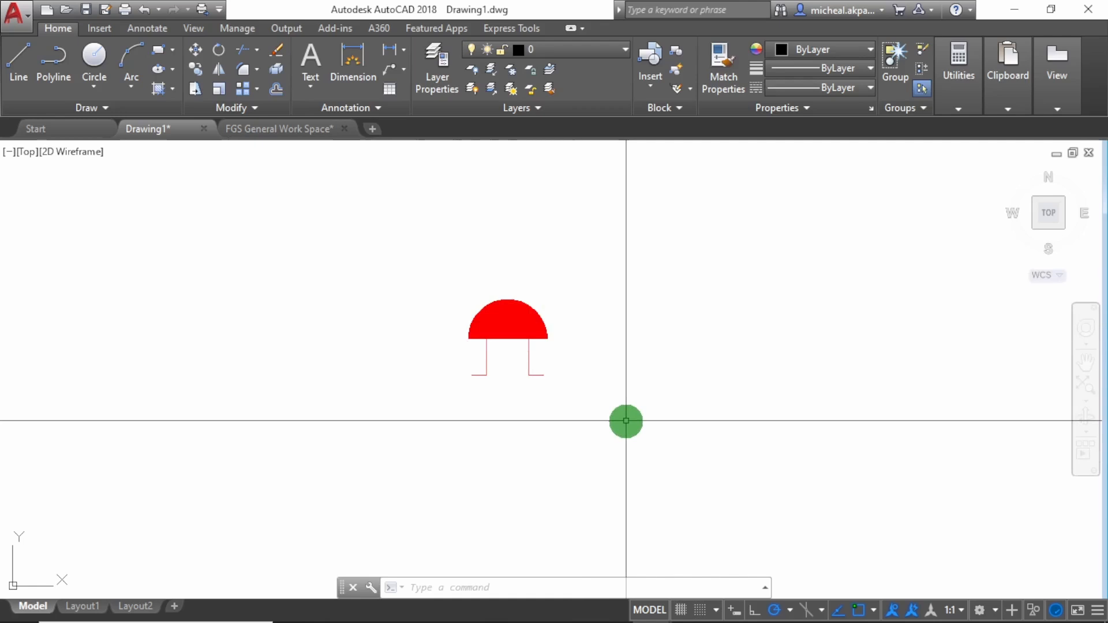
Redefine the block FireBell from the bell symbol, with its base point midway between the feet, and open it in the block editor
{"action": "left_click", "coordinate": [601, 440]}
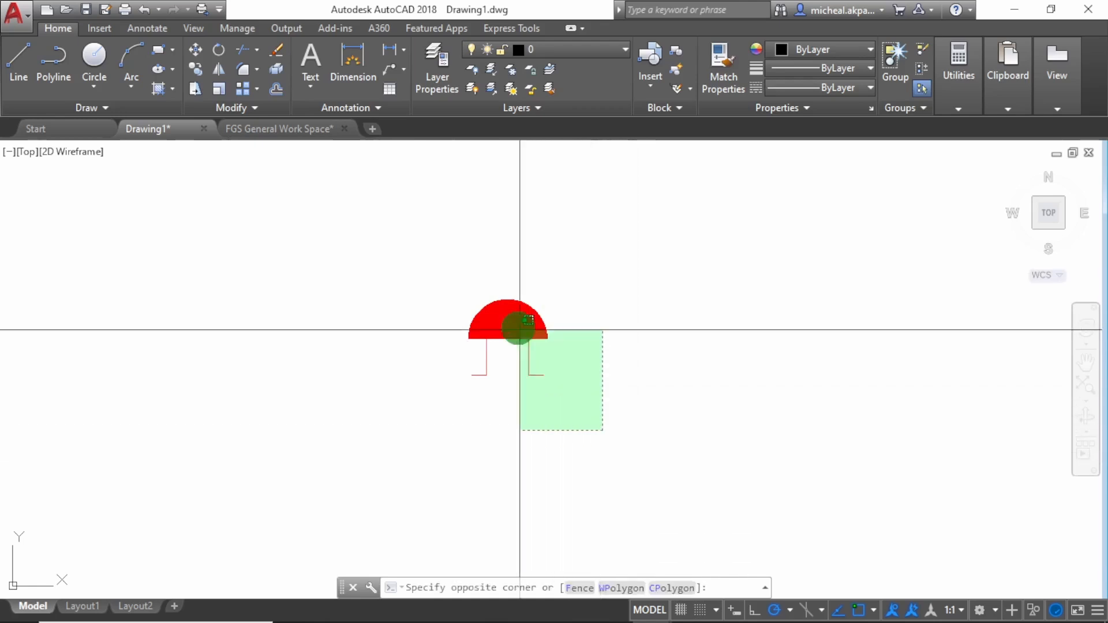
{"action": "left_click", "coordinate": [342, 301]}
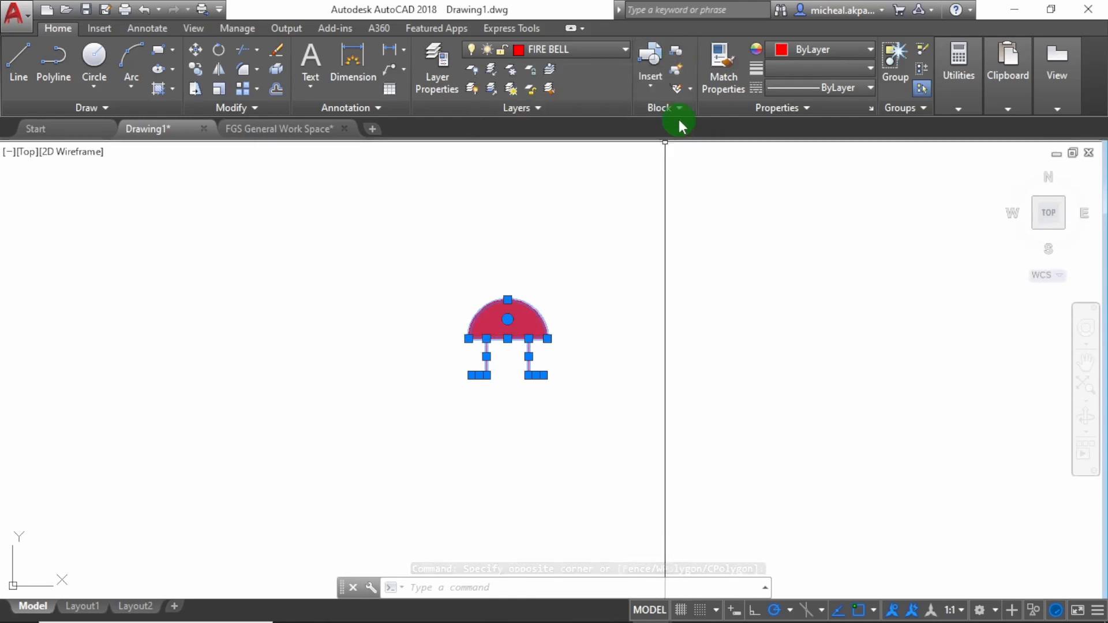
{"action": "left_click", "coordinate": [677, 49]}
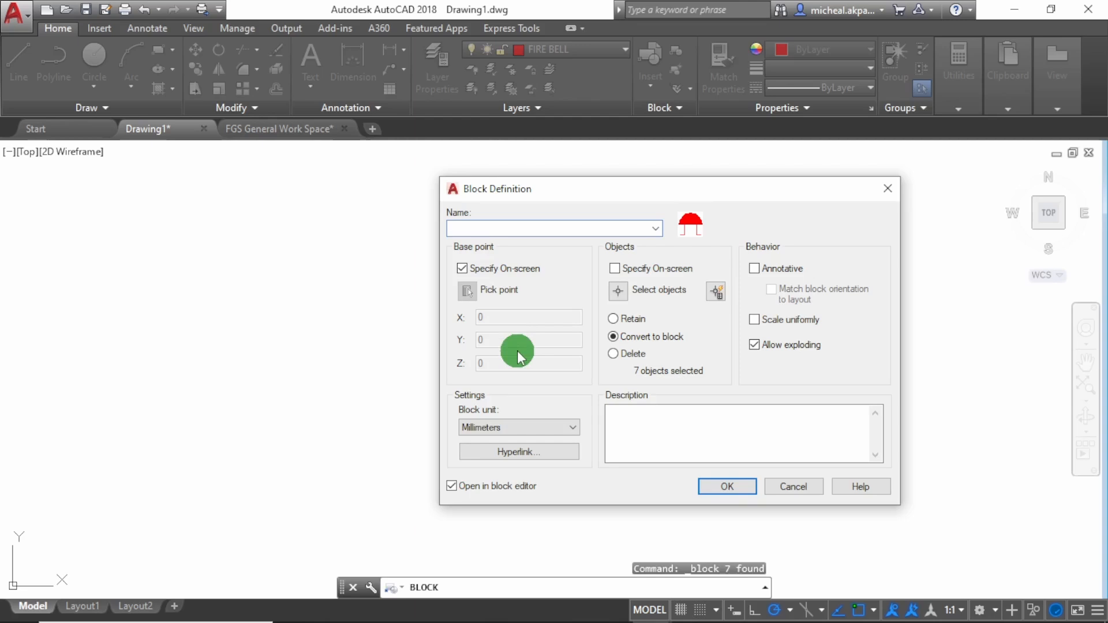
{"action": "type", "text": "FireBell"}
{"action": "left_click", "coordinate": [452, 486]}
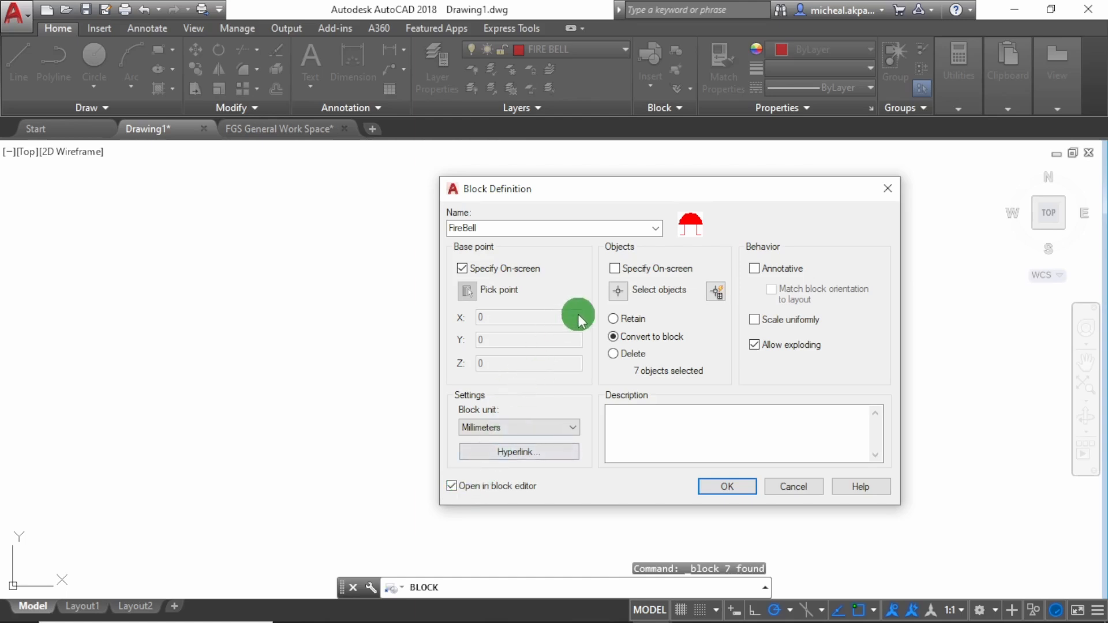
{"action": "left_click", "coordinate": [727, 487]}
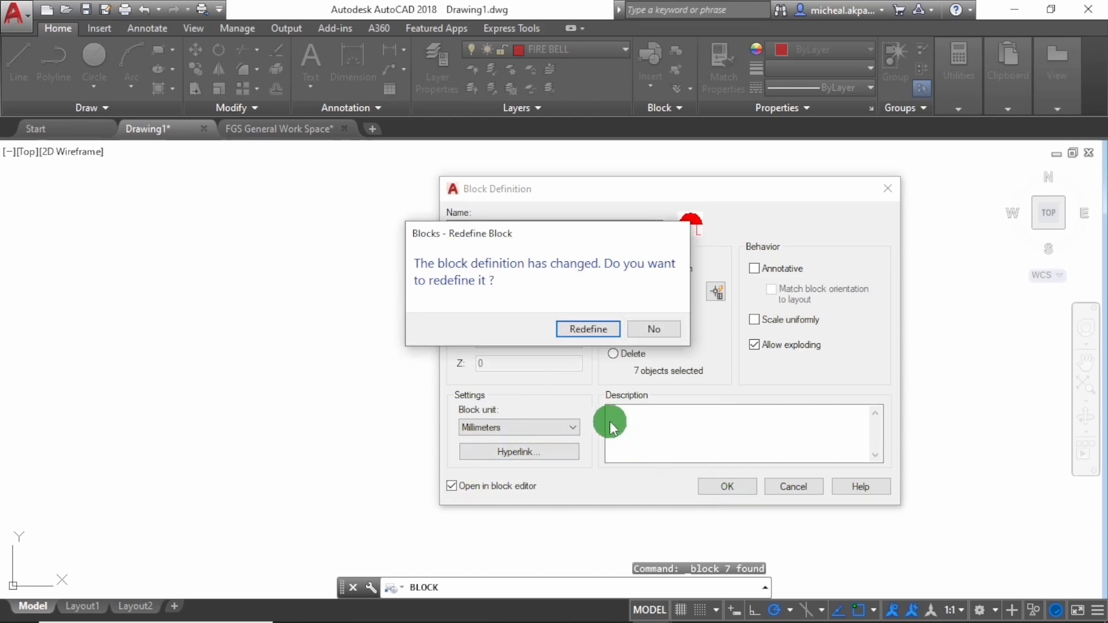
{"action": "left_click", "coordinate": [587, 332]}
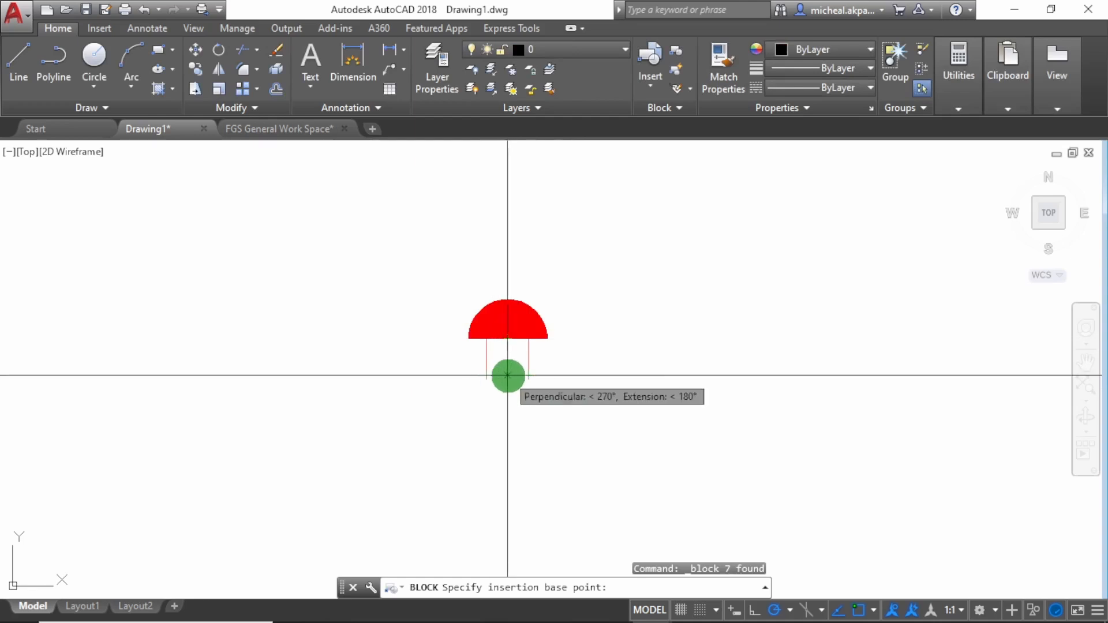
{"action": "left_click", "coordinate": [505, 375]}
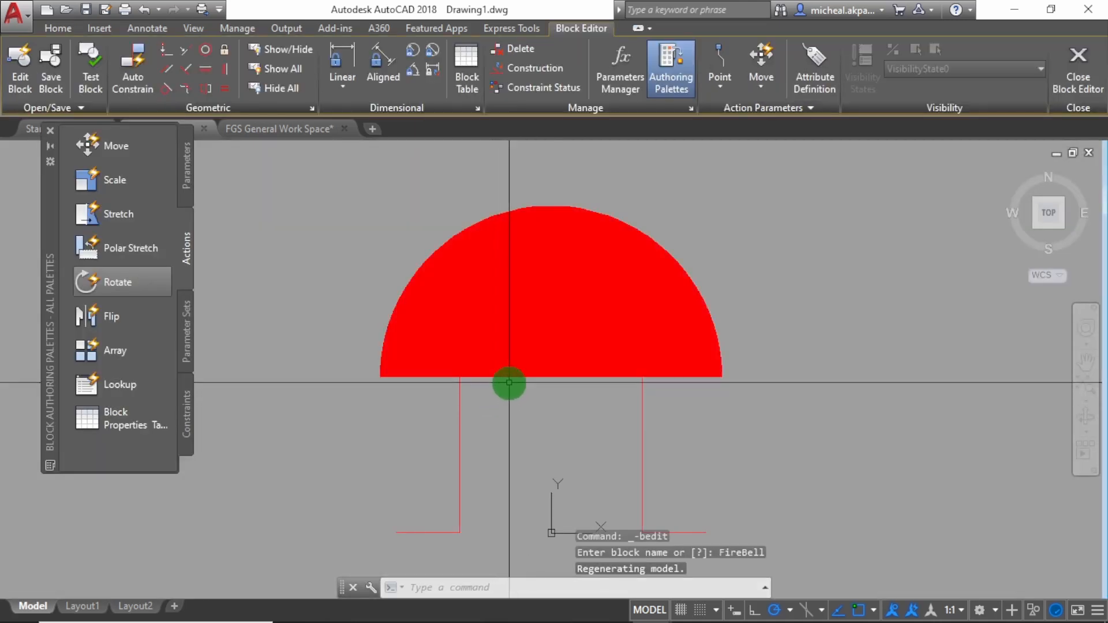
Add a Rotation parameter based at the ankle corner of the bell's left foot, with a radius of about 1034 and a default angle of 0°
{"action": "scroll", "coordinate": [528, 289], "scroll_direction": "down", "scroll_amount": 2}
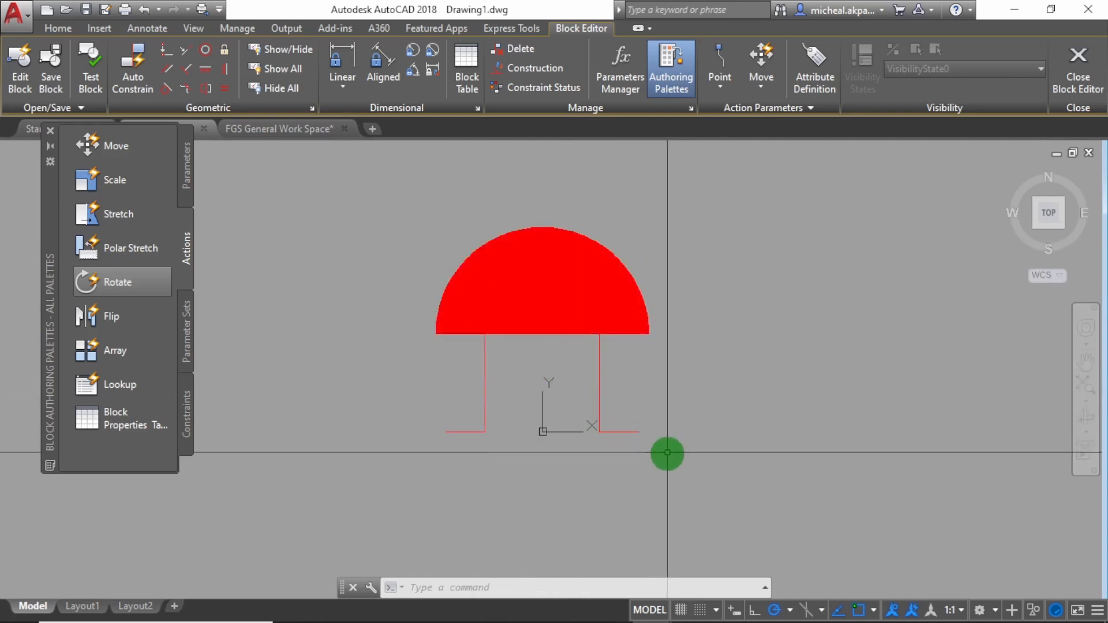
{"action": "scroll", "coordinate": [589, 379], "scroll_direction": "down", "scroll_amount": 3}
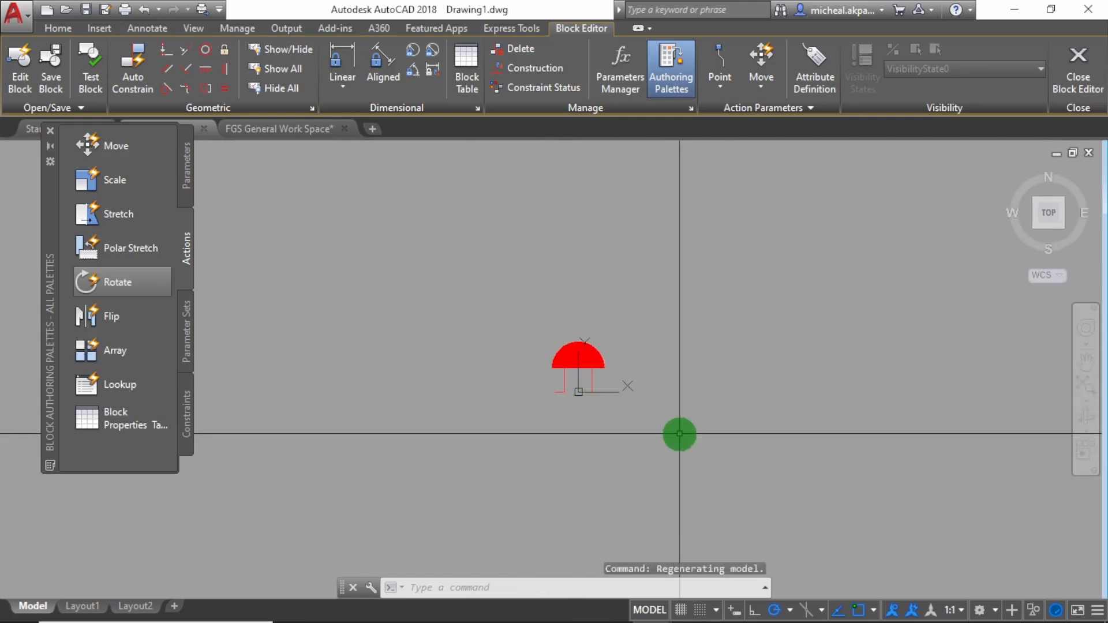
{"action": "left_click", "coordinate": [679, 433]}
{"action": "left_click", "coordinate": [536, 346]}
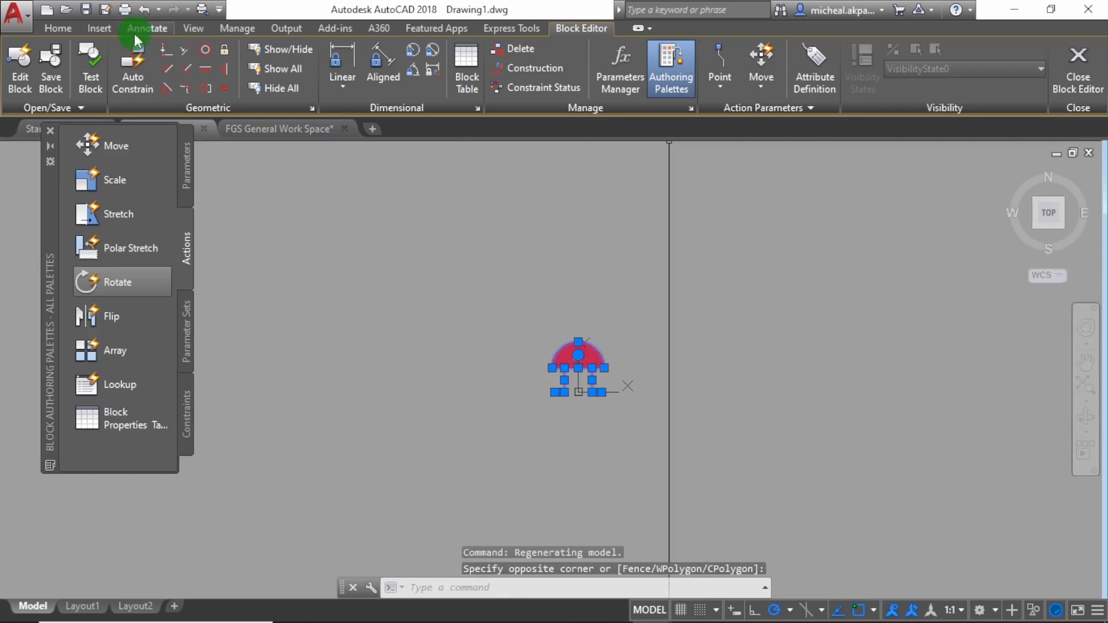
{"action": "left_click", "coordinate": [185, 165]}
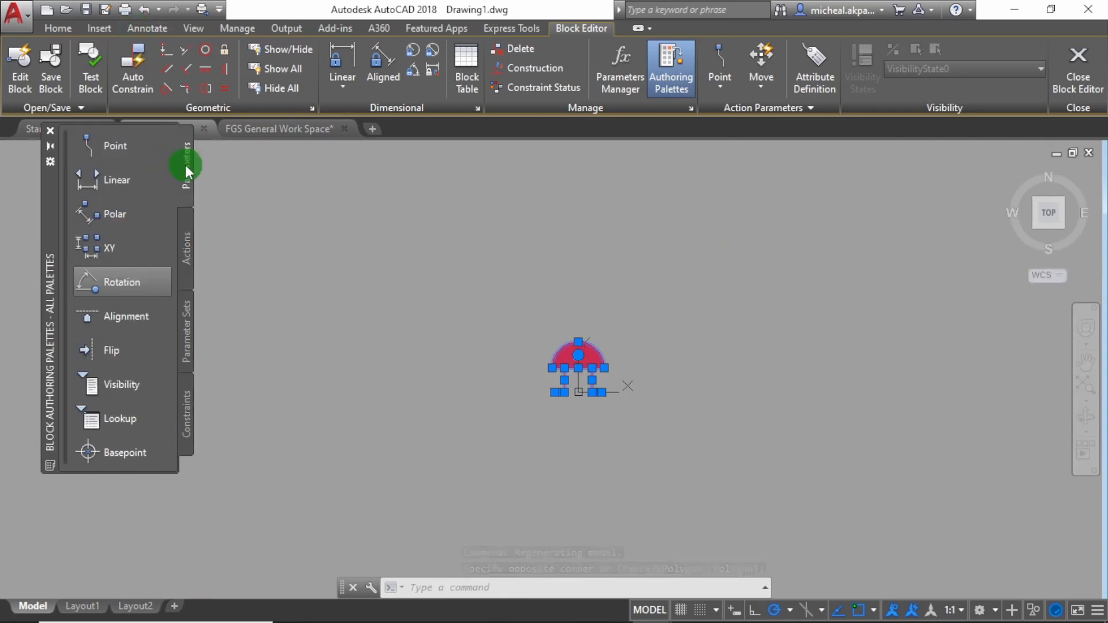
{"action": "left_click", "coordinate": [126, 282]}
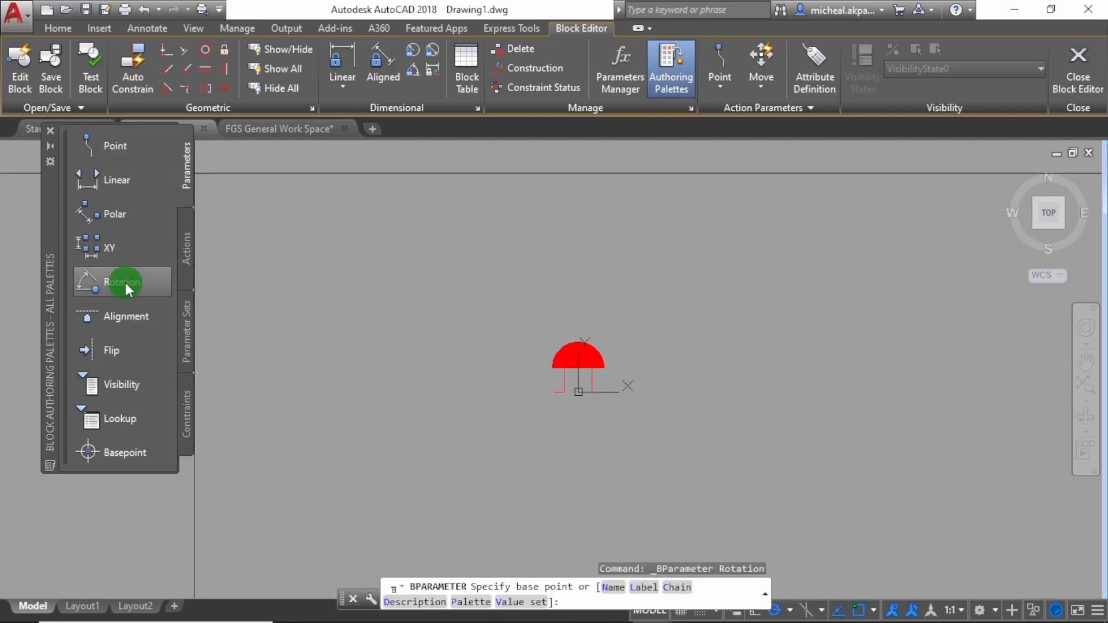
{"action": "scroll", "coordinate": [533, 438], "scroll_direction": "up", "scroll_amount": 6}
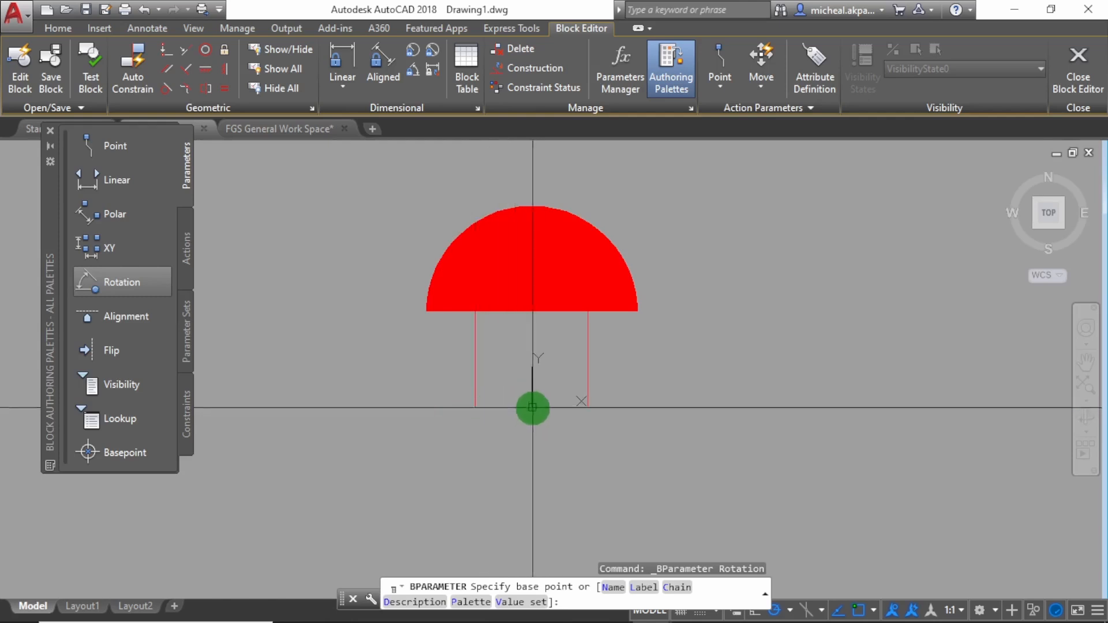
{"action": "left_click", "coordinate": [475, 407]}
{"action": "scroll", "coordinate": [603, 399], "scroll_direction": "down", "scroll_amount": 2}
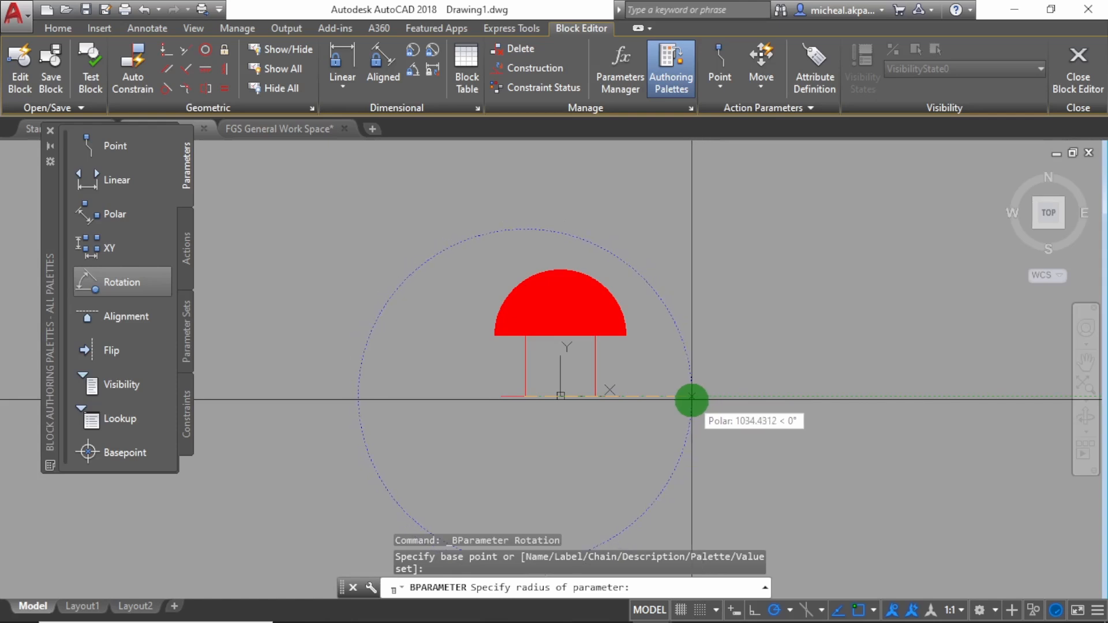
{"action": "left_click", "coordinate": [691, 398]}
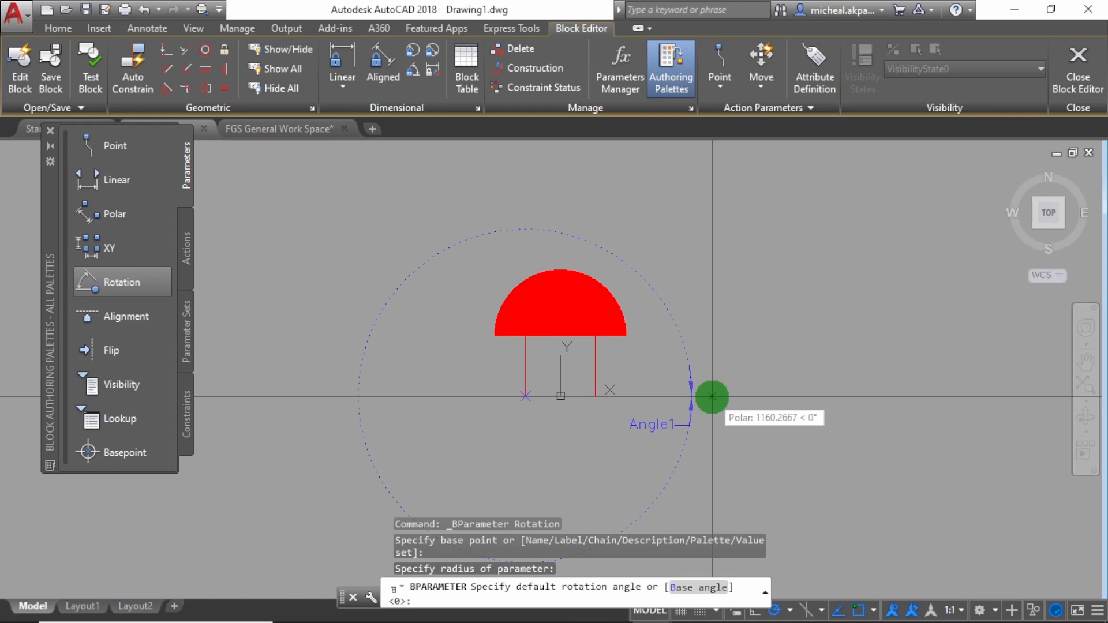
{"action": "left_click", "coordinate": [711, 396]}
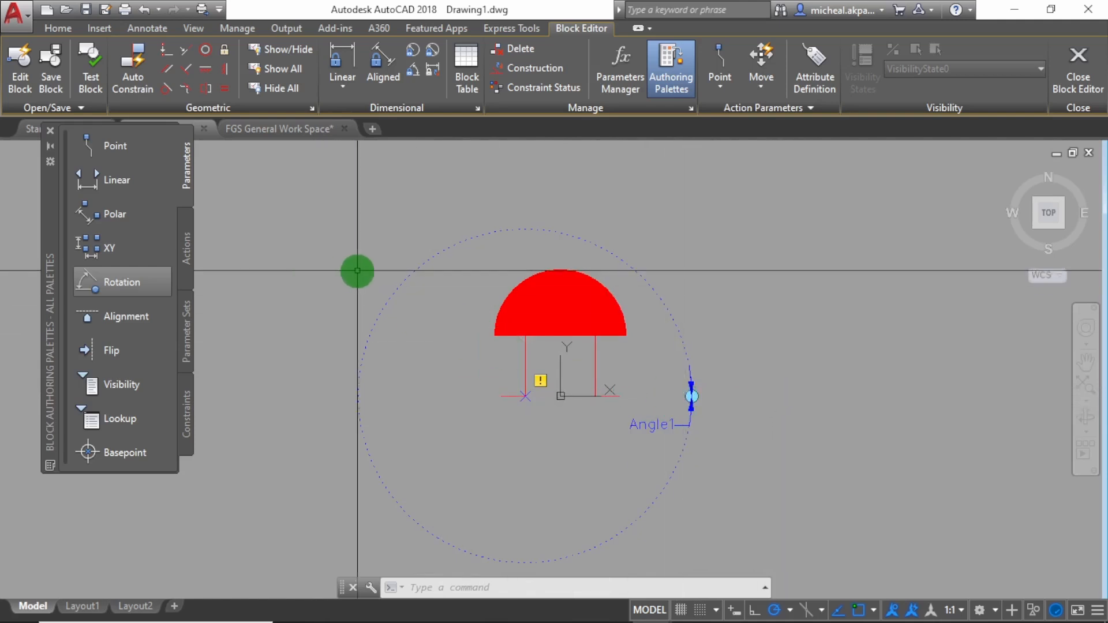
Attach a Rotate action to the rotation parameter, including the whole bell symbol and the parameter in its selection set
{"action": "left_click", "coordinate": [186, 246]}
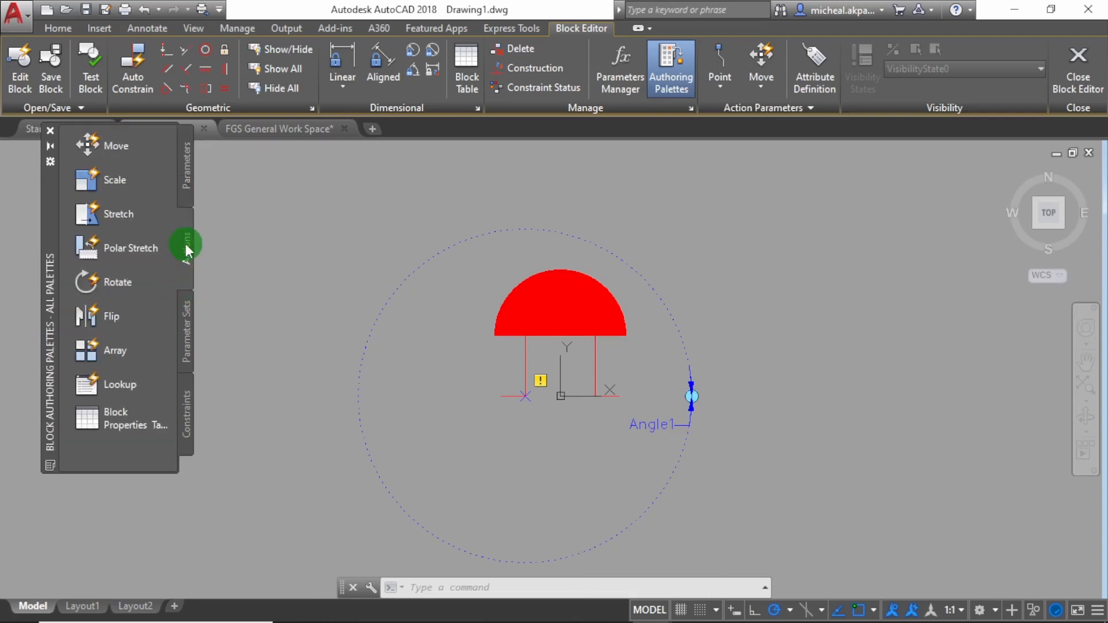
{"action": "left_click", "coordinate": [123, 283]}
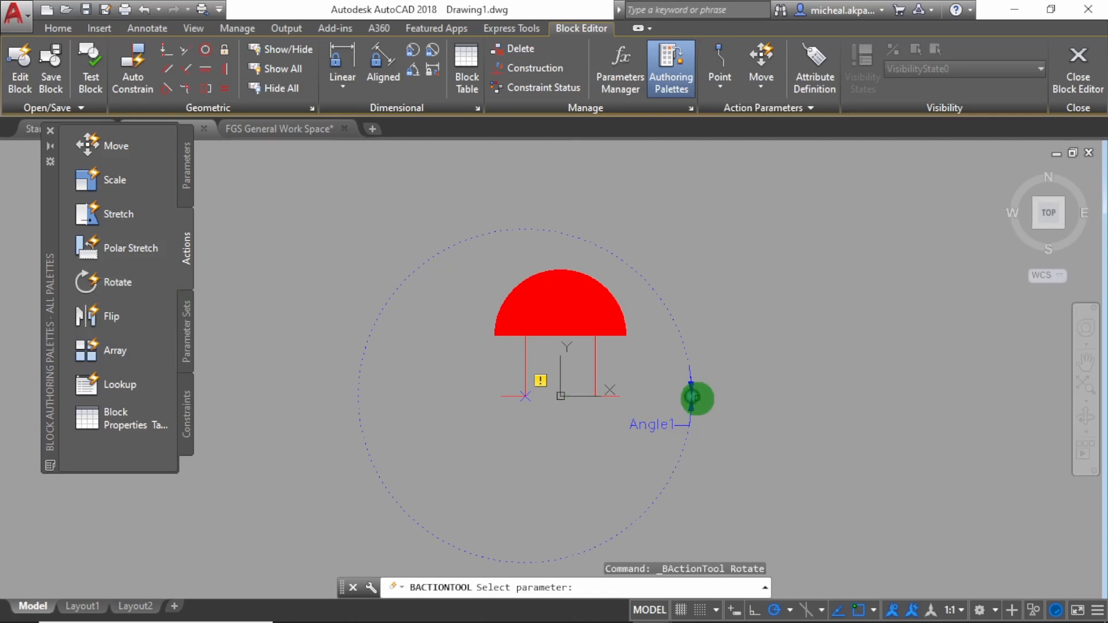
{"action": "left_click", "coordinate": [694, 398]}
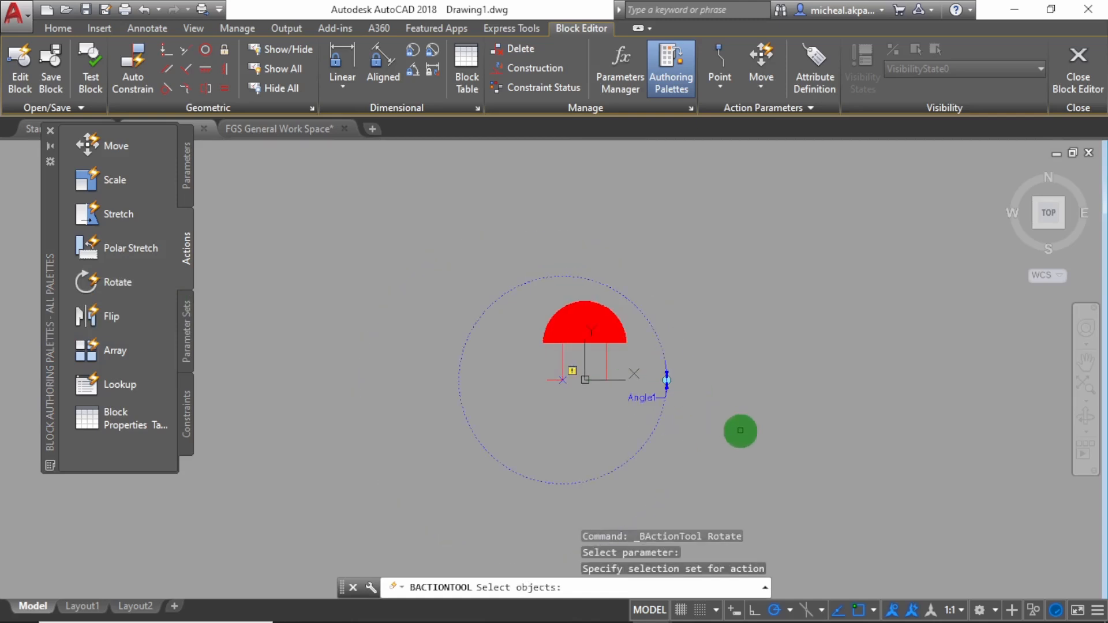
{"action": "left_click", "coordinate": [363, 252]}
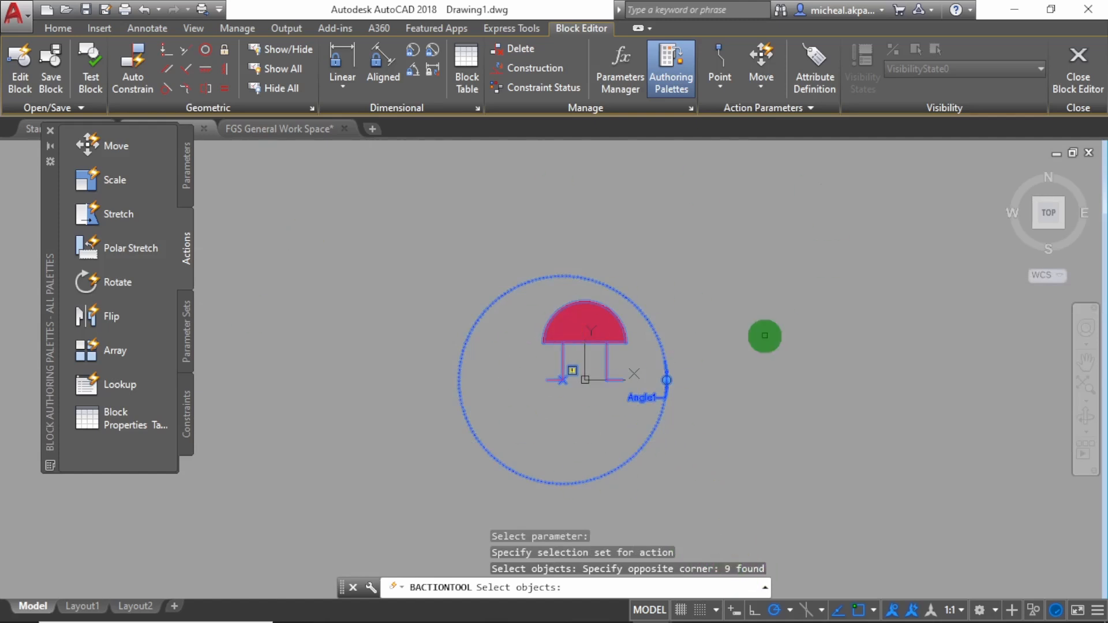
{"action": "right_click", "coordinate": [765, 335]}
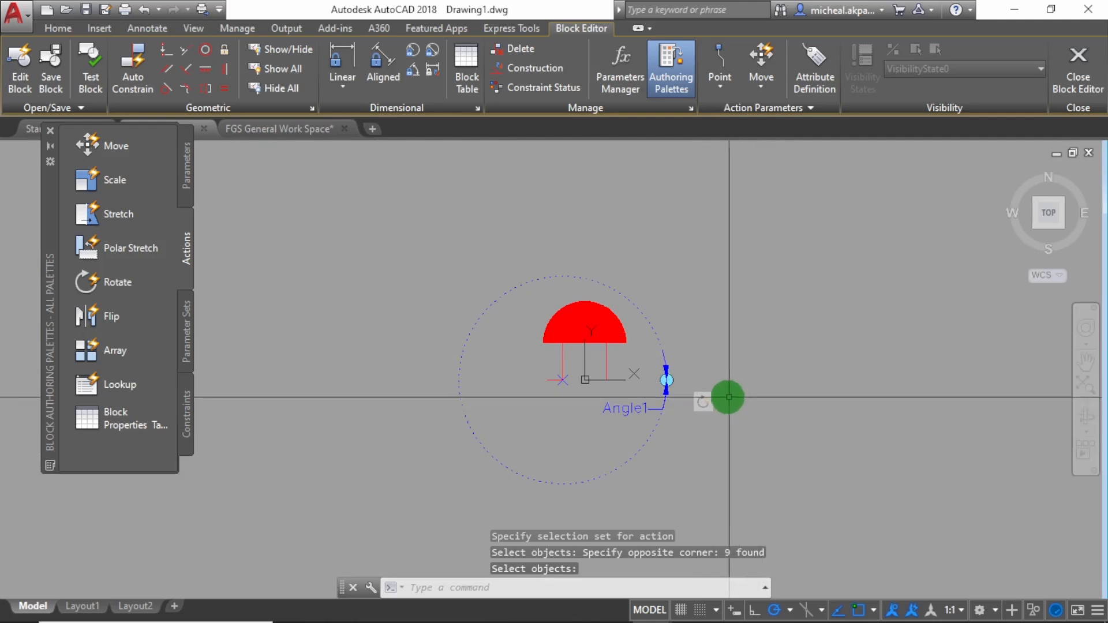
Save the FireBell block definition and close the block editor
{"action": "scroll", "coordinate": [728, 397], "scroll_direction": "up", "scroll_amount": 4}
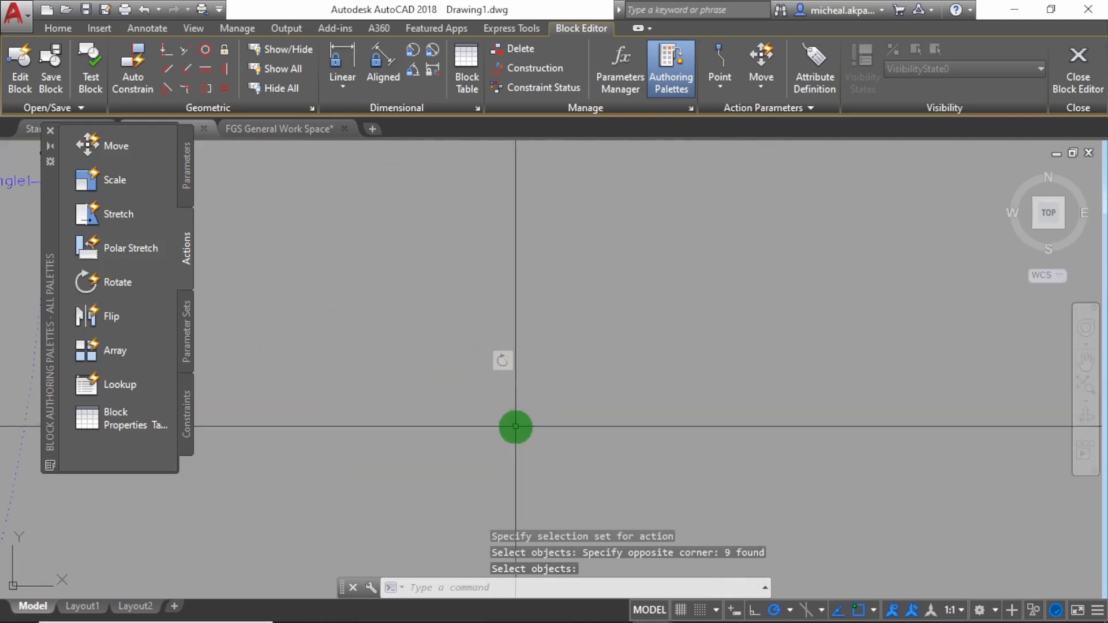
{"action": "scroll", "coordinate": [538, 321], "scroll_direction": "up", "scroll_amount": 2}
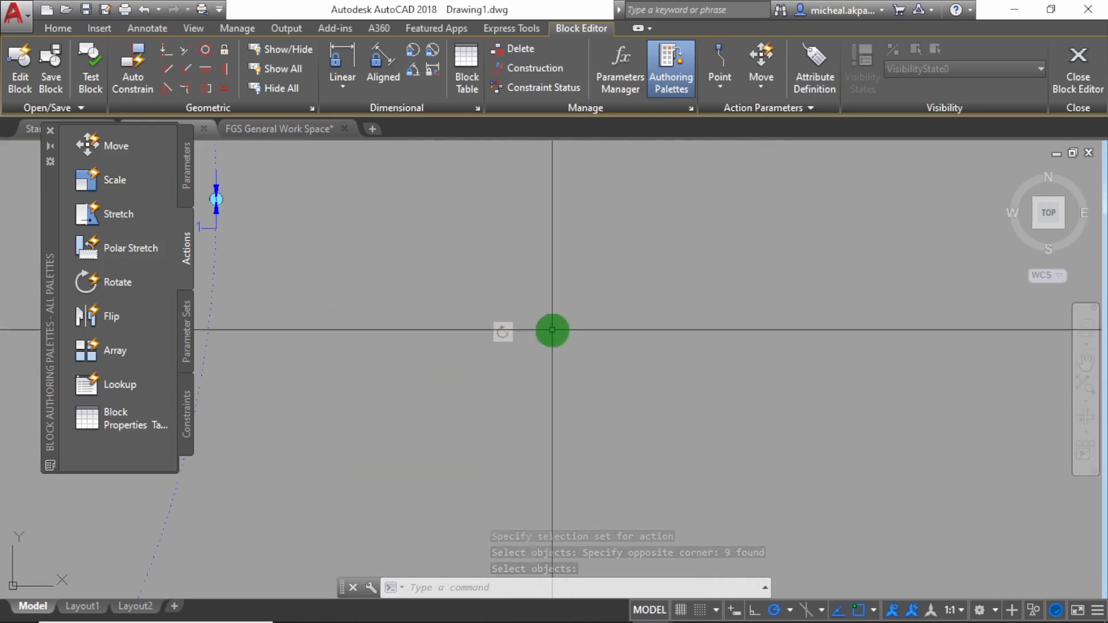
{"action": "scroll", "coordinate": [552, 330], "scroll_direction": "down", "scroll_amount": 2}
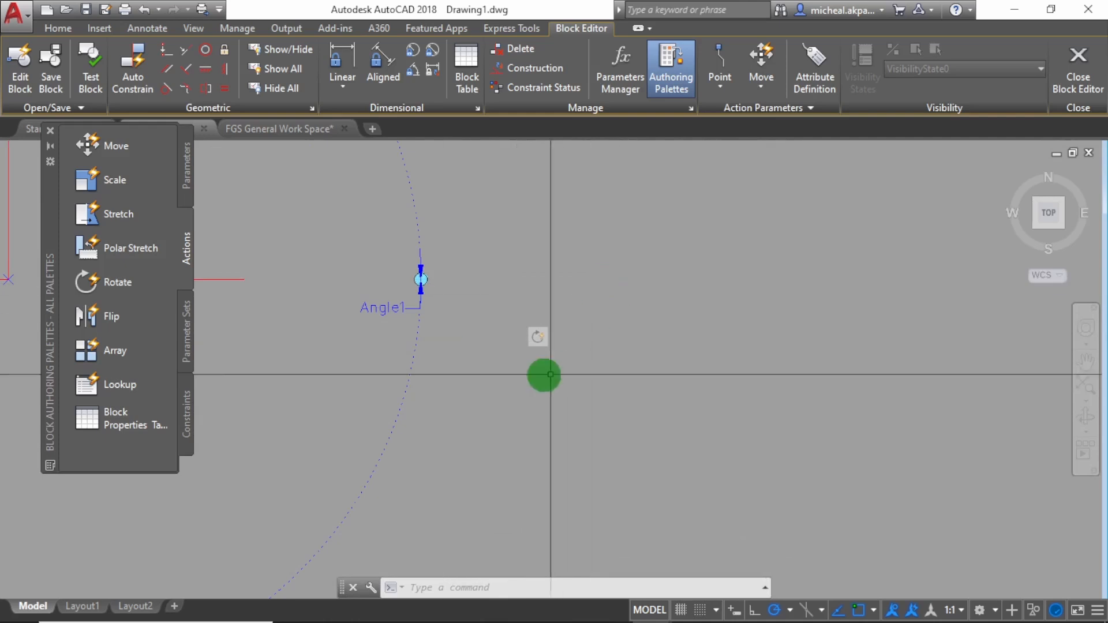
{"action": "scroll", "coordinate": [688, 400], "scroll_direction": "down", "scroll_amount": 6}
{"action": "scroll", "coordinate": [680, 385], "scroll_direction": "up", "scroll_amount": 4}
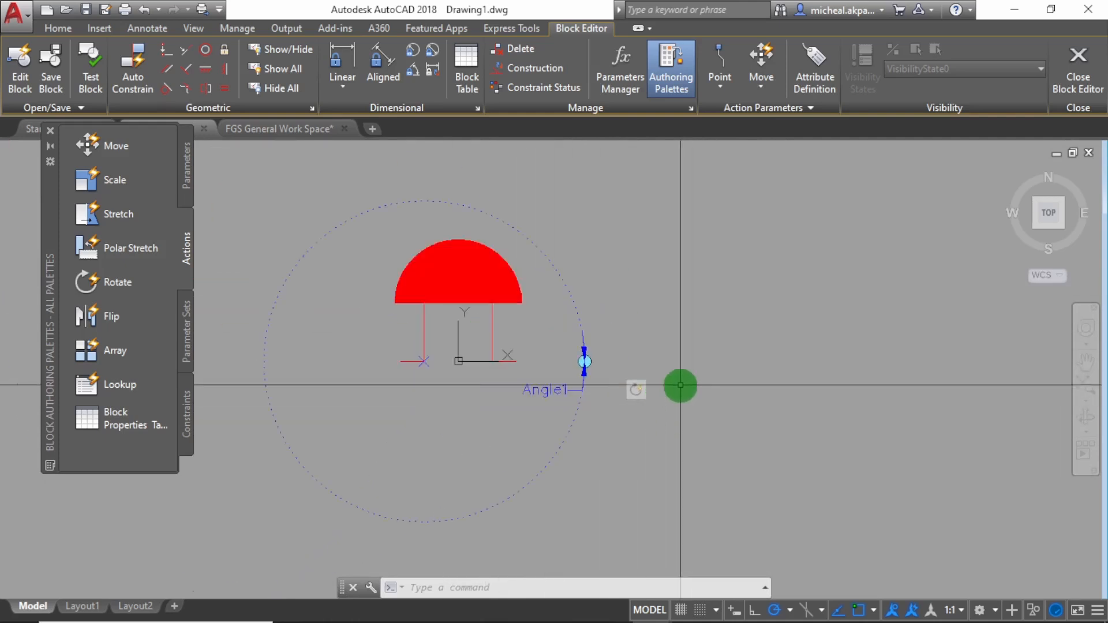
{"action": "scroll", "coordinate": [571, 398], "scroll_direction": "down", "scroll_amount": 4}
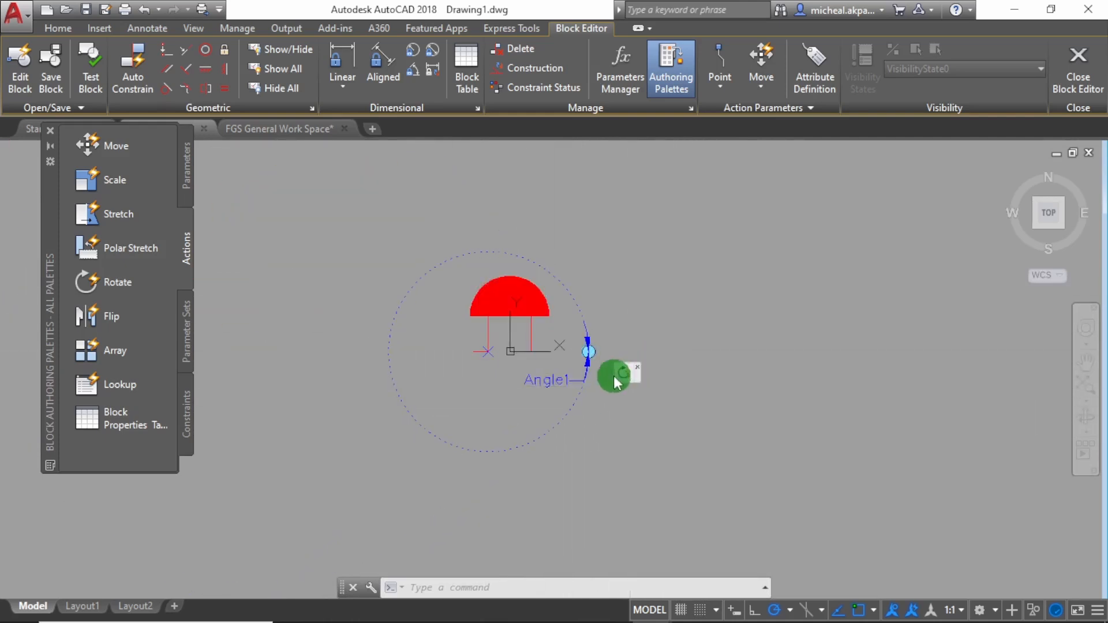
{"action": "scroll", "coordinate": [568, 401], "scroll_direction": "up", "scroll_amount": 2}
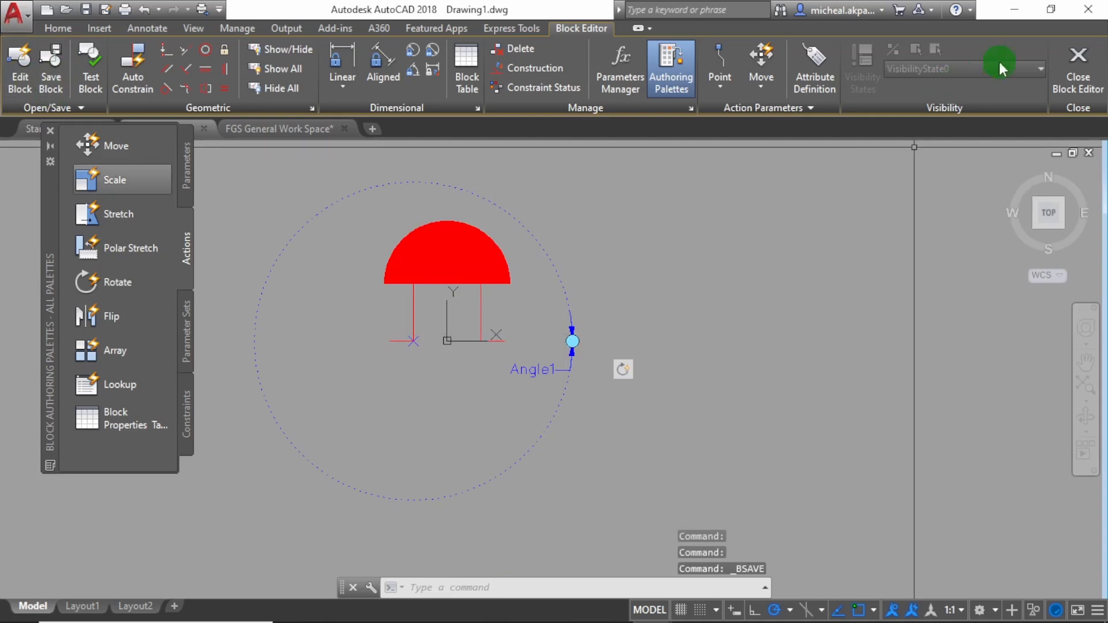
{"action": "left_click", "coordinate": [1077, 72]}
{"action": "mouse_move", "coordinate": [1065, 95]}
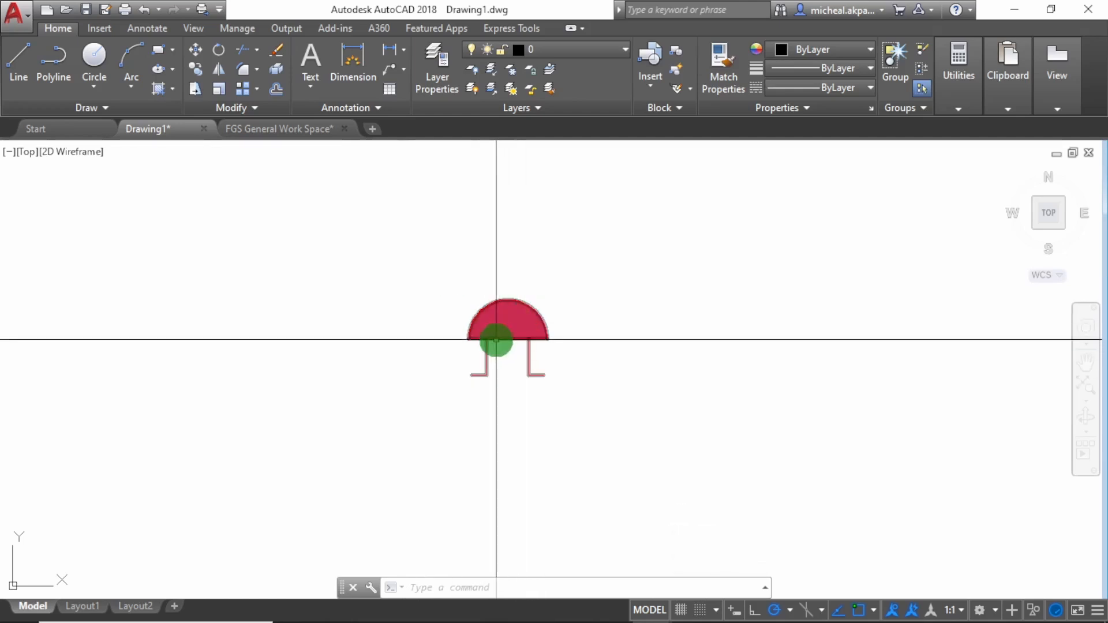
Select the FireBell block and reposition it several times by its insertion grip, ending close to its original place
{"action": "left_click", "coordinate": [664, 417]}
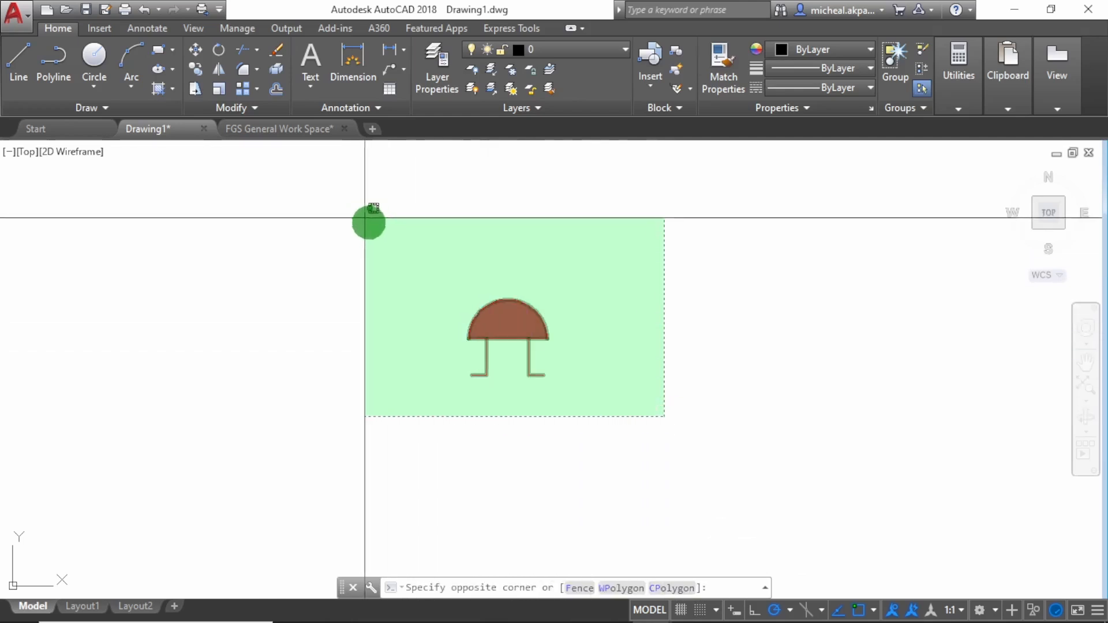
{"action": "left_click", "coordinate": [737, 357]}
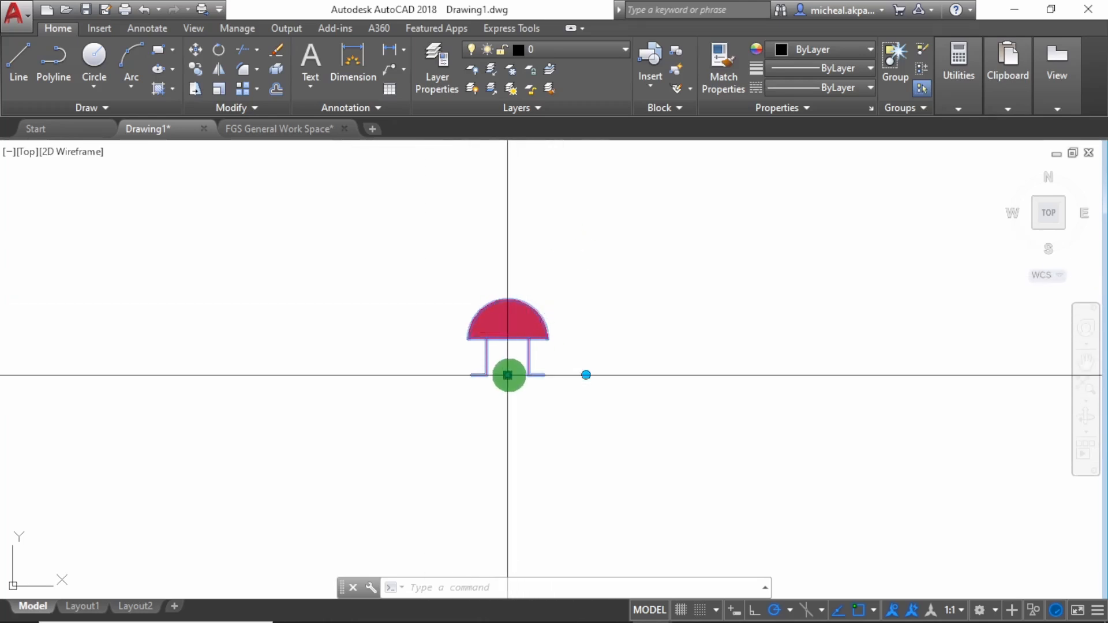
{"action": "left_click", "coordinate": [508, 375]}
{"action": "left_click", "coordinate": [808, 328]}
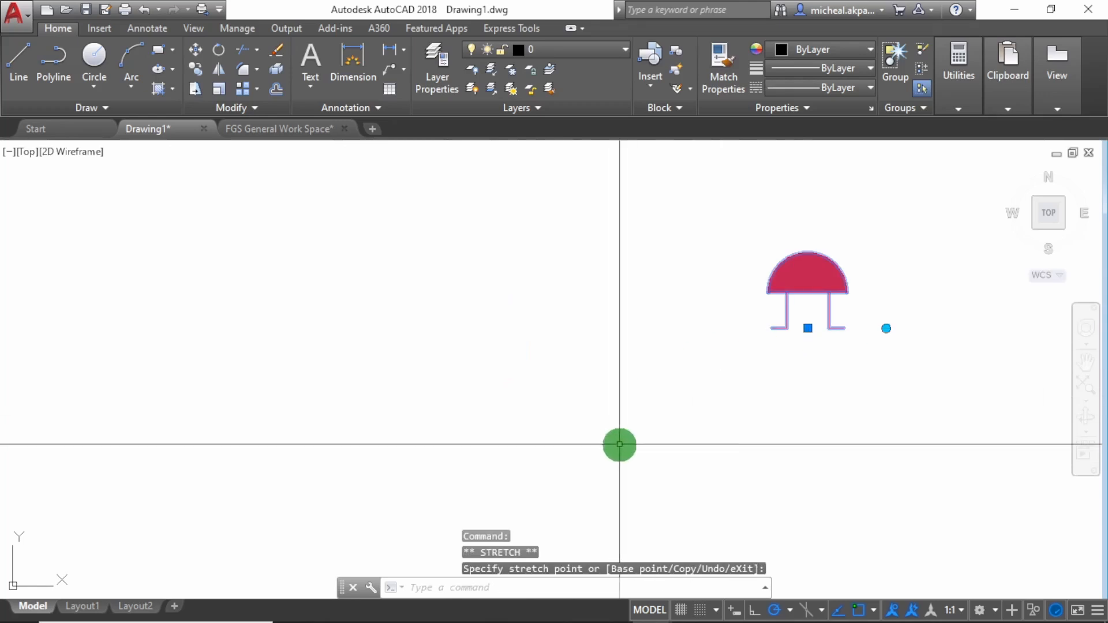
{"action": "left_click", "coordinate": [807, 328]}
{"action": "left_click", "coordinate": [351, 333]}
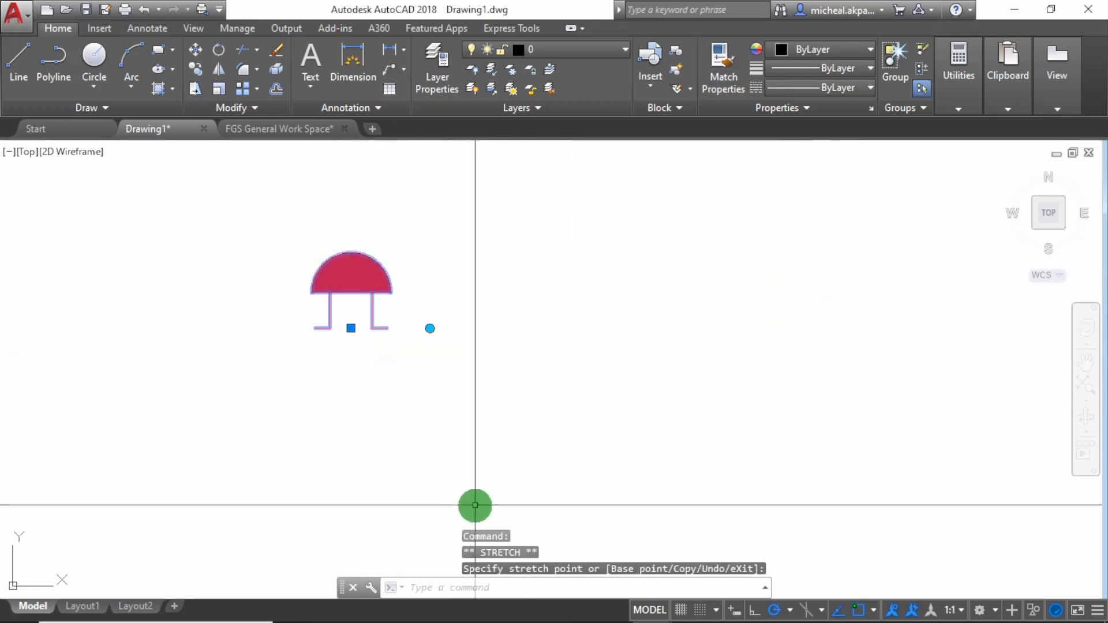
{"action": "left_click", "coordinate": [350, 328]}
{"action": "left_click", "coordinate": [617, 328]}
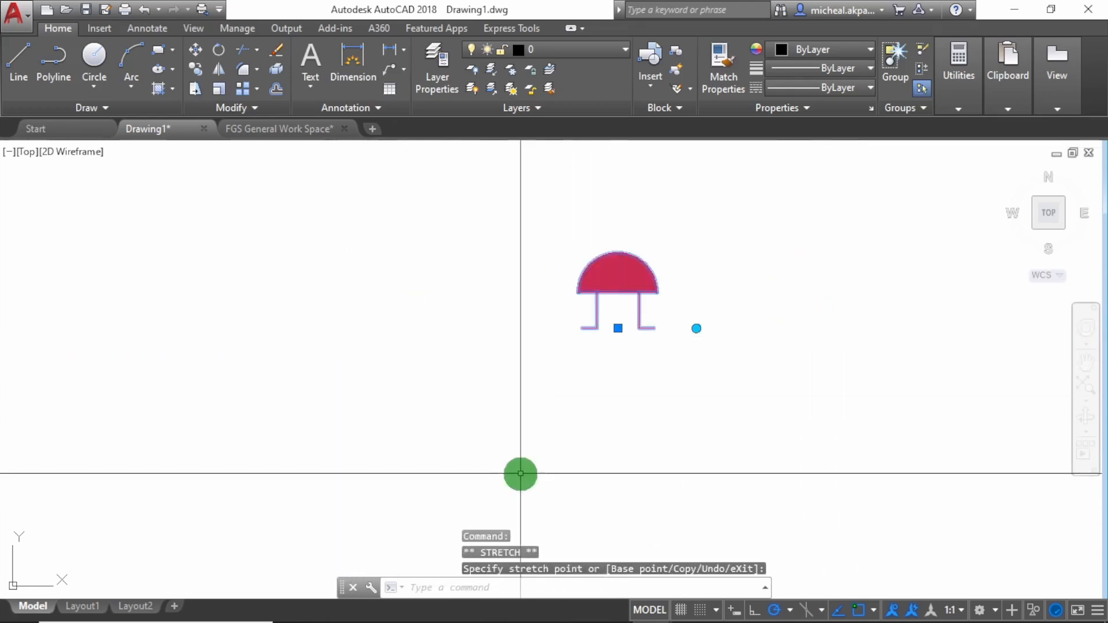
{"action": "left_click", "coordinate": [618, 328]}
{"action": "left_click", "coordinate": [329, 328]}
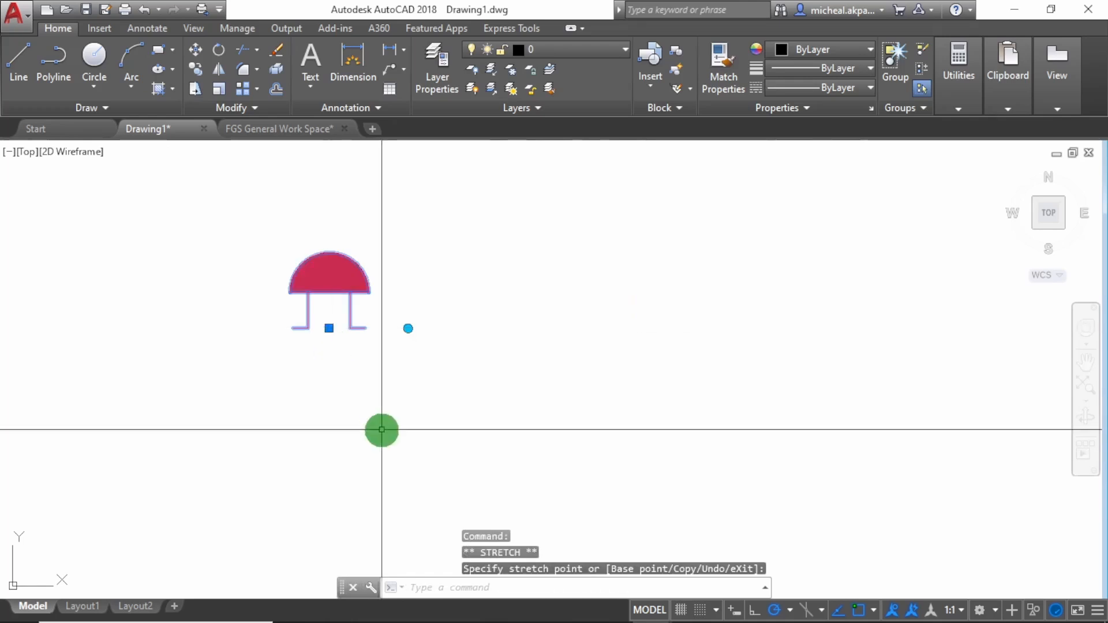
{"action": "left_click", "coordinate": [698, 298]}
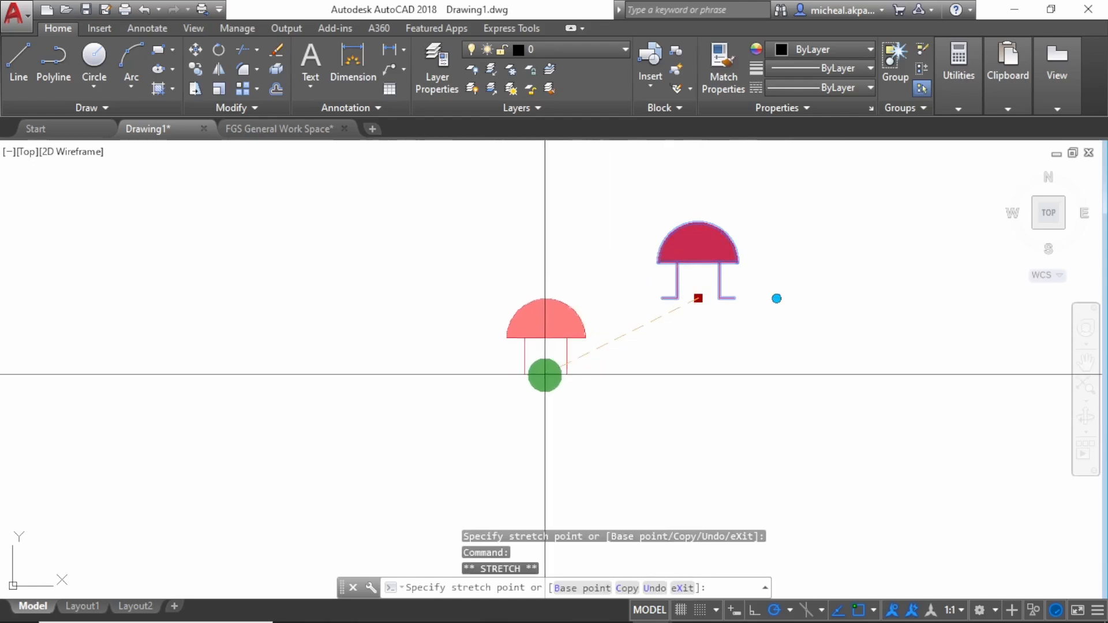
{"action": "left_click", "coordinate": [545, 374]}
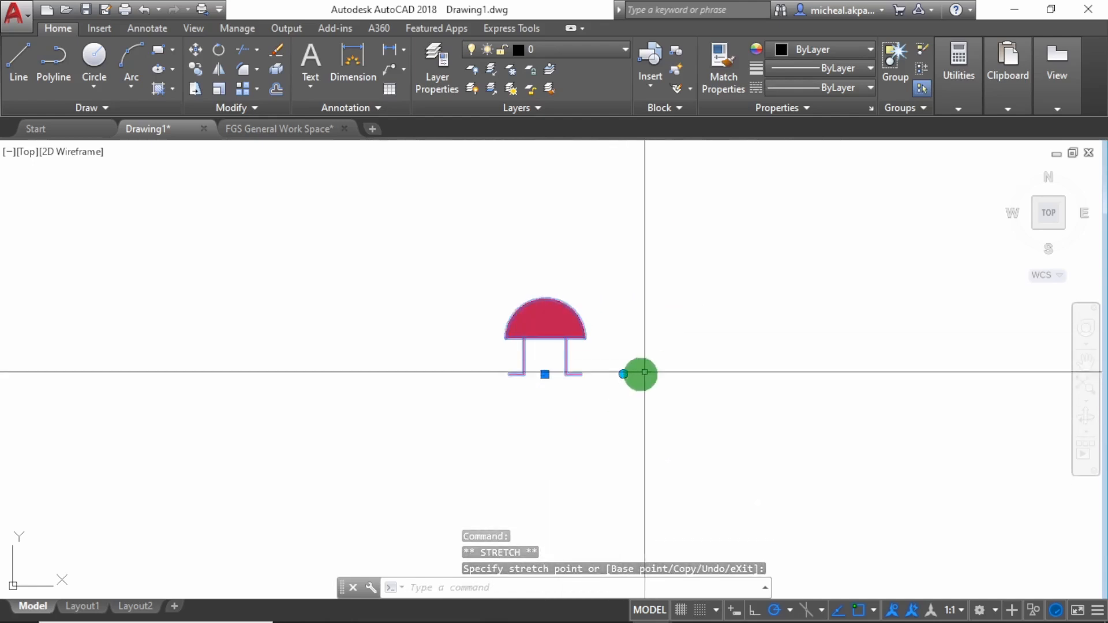
Test the rotation grip by turning the bell to 270°, to 90° and back to 0°
{"action": "key", "text": "space"}
{"action": "key", "text": "space"}
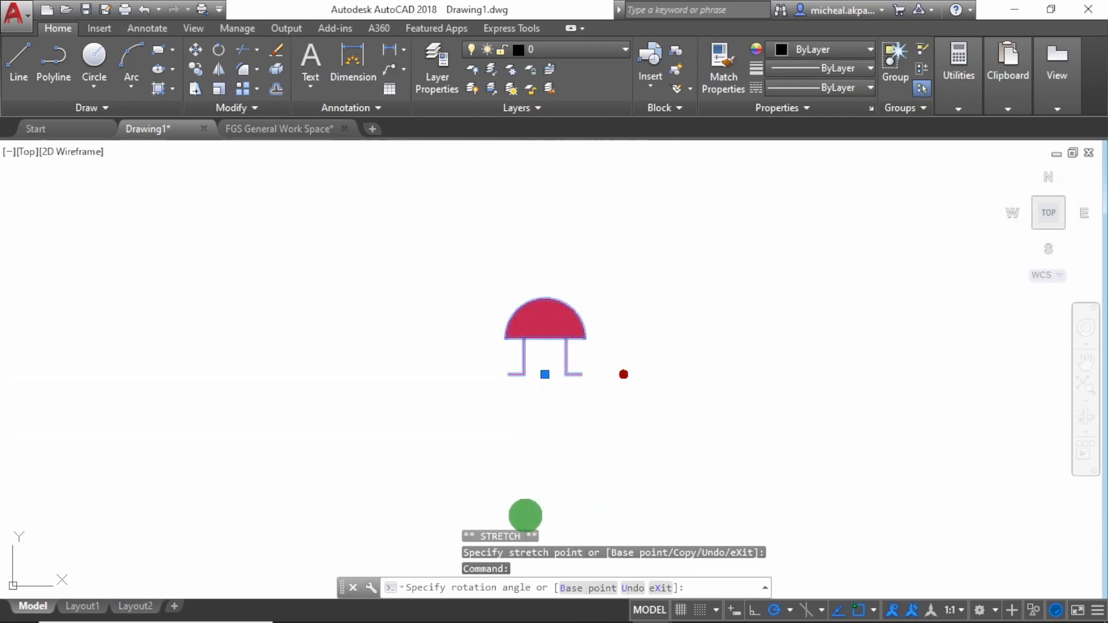
{"action": "left_click", "coordinate": [525, 514]}
{"action": "left_click", "coordinate": [524, 474]}
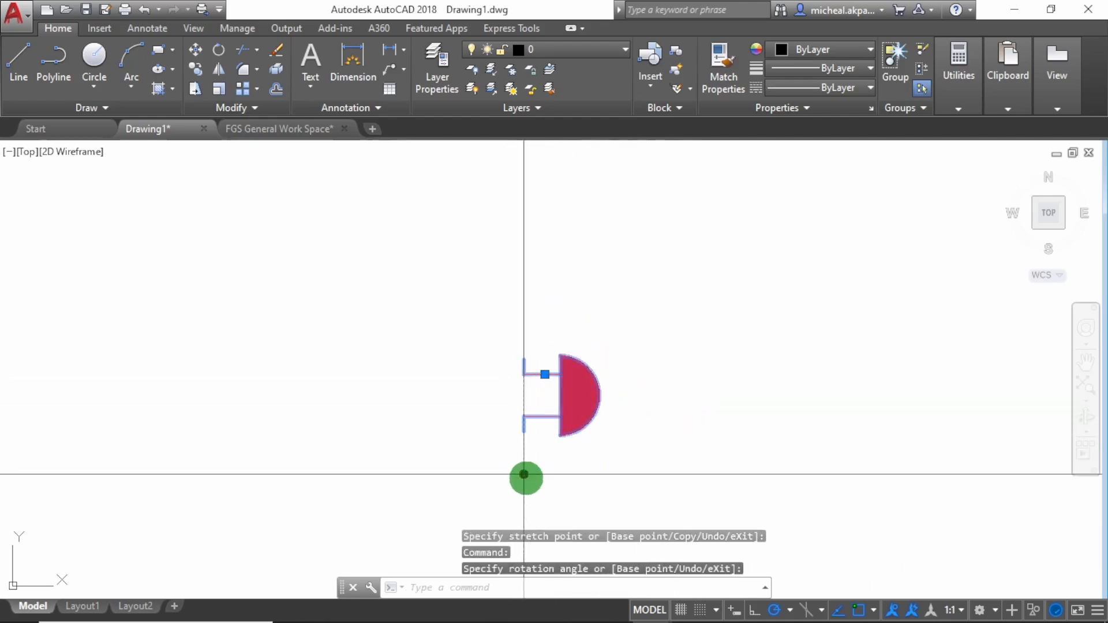
{"action": "key", "text": "space"}
{"action": "key", "text": "space"}
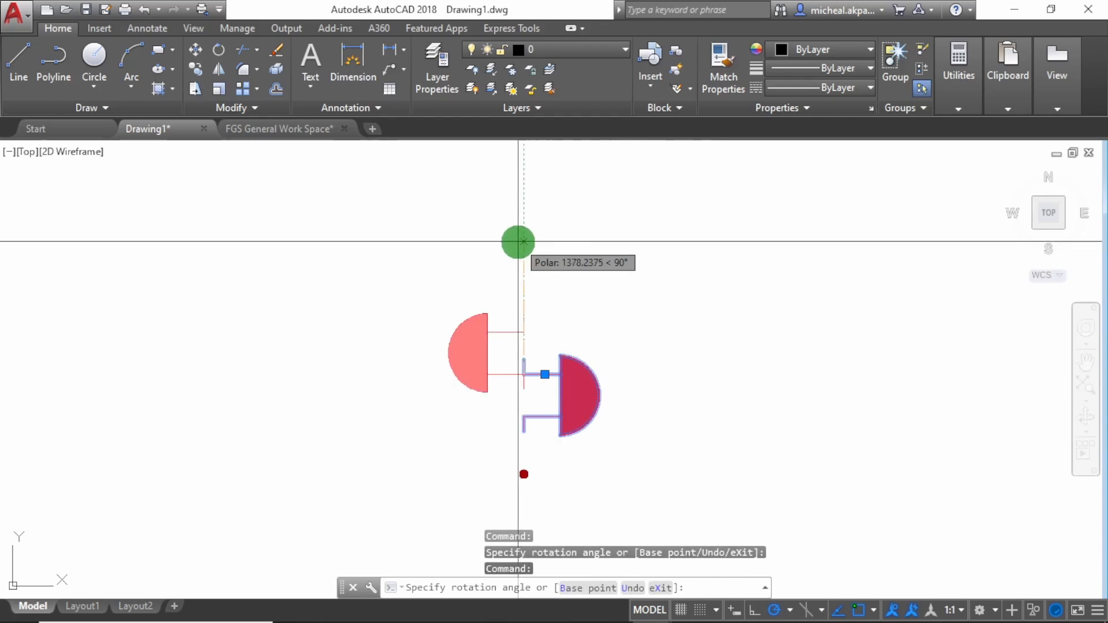
{"action": "left_click", "coordinate": [517, 240]}
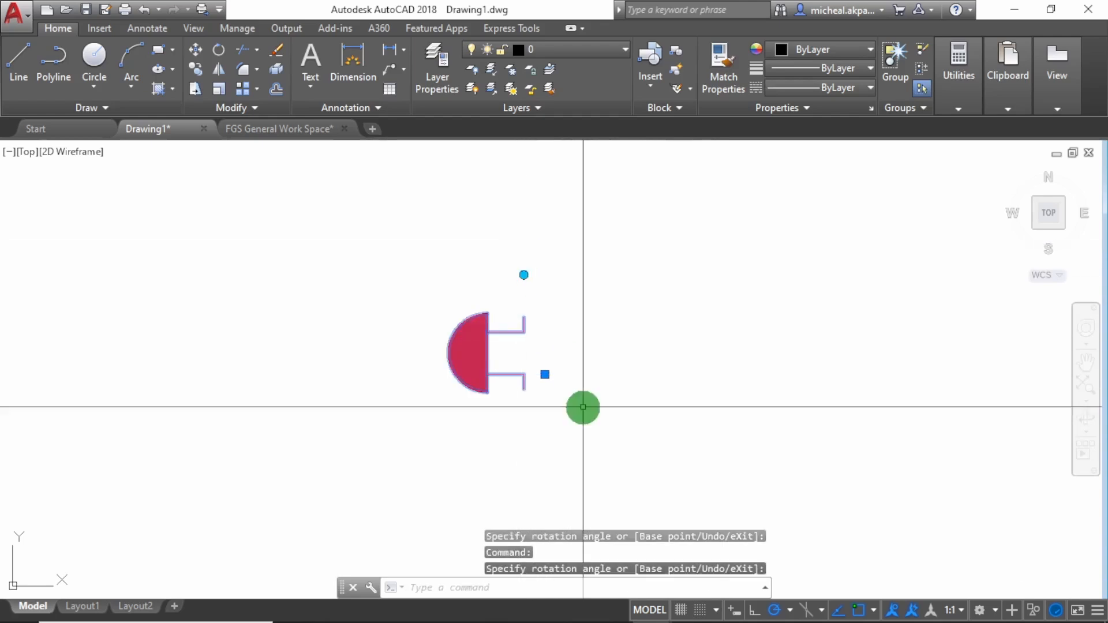
{"action": "left_click", "coordinate": [523, 275]}
{"action": "key", "text": "space"}
{"action": "key", "text": "space"}
{"action": "left_click", "coordinate": [855, 373]}
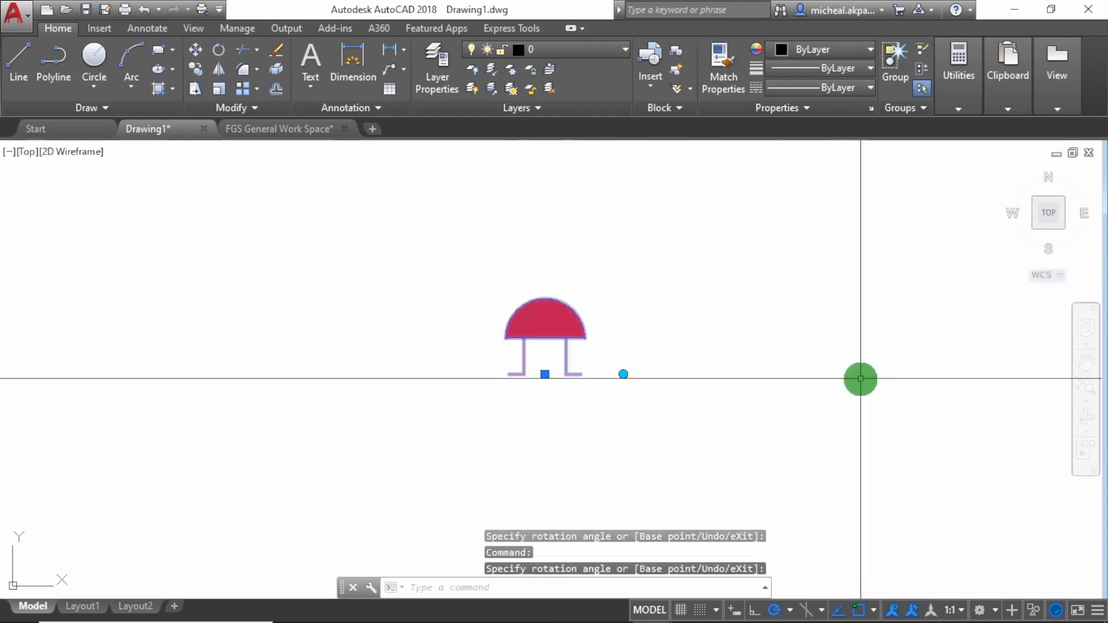
Turn the bell to 90° with its rotation grip and shift the block to the right by its insertion grip
{"action": "left_click", "coordinate": [623, 374]}
{"action": "left_click", "coordinate": [527, 233]}
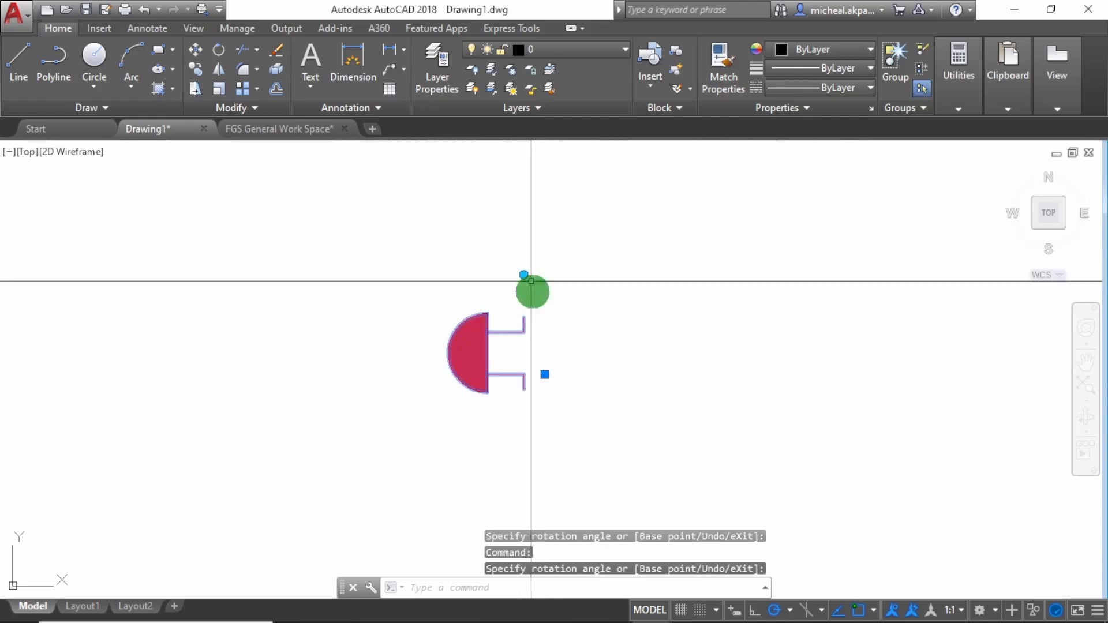
{"action": "left_click", "coordinate": [545, 374]}
{"action": "left_click", "coordinate": [750, 328]}
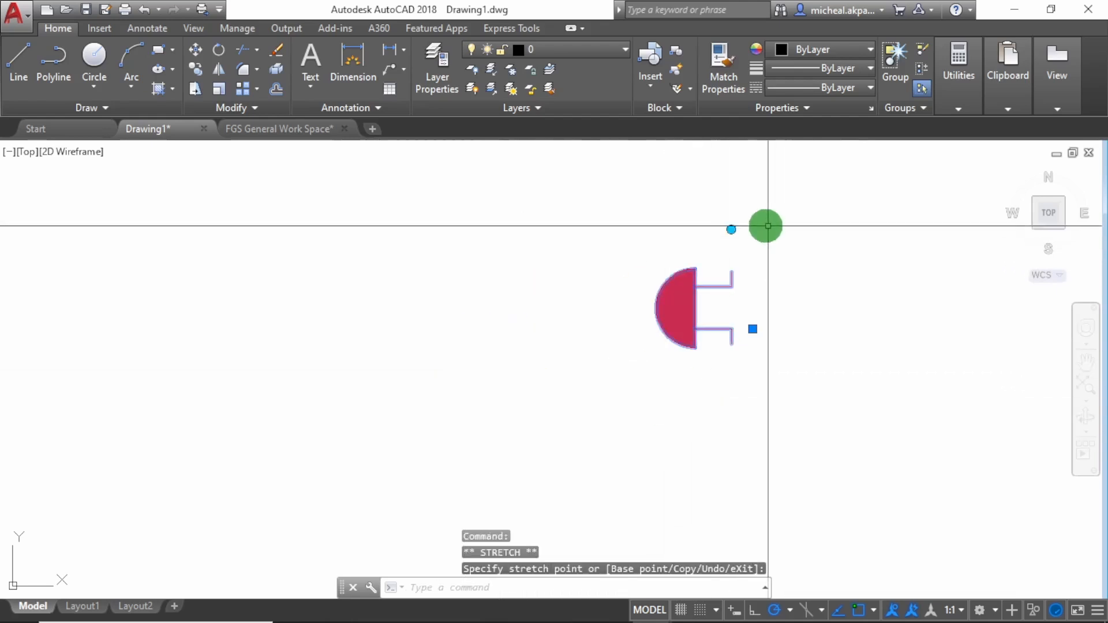
Return the bell to 0° with its rotation grip and shift the upright block back to the left
{"action": "left_click", "coordinate": [738, 227]}
{"action": "left_click", "coordinate": [846, 327]}
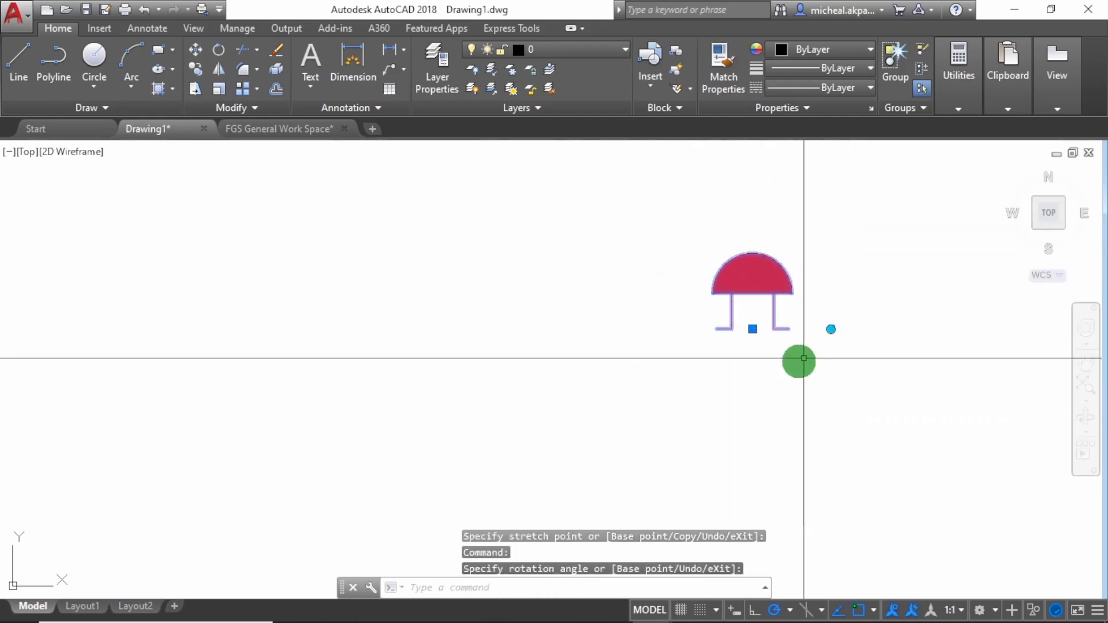
{"action": "left_click", "coordinate": [751, 329]}
{"action": "left_click", "coordinate": [497, 330]}
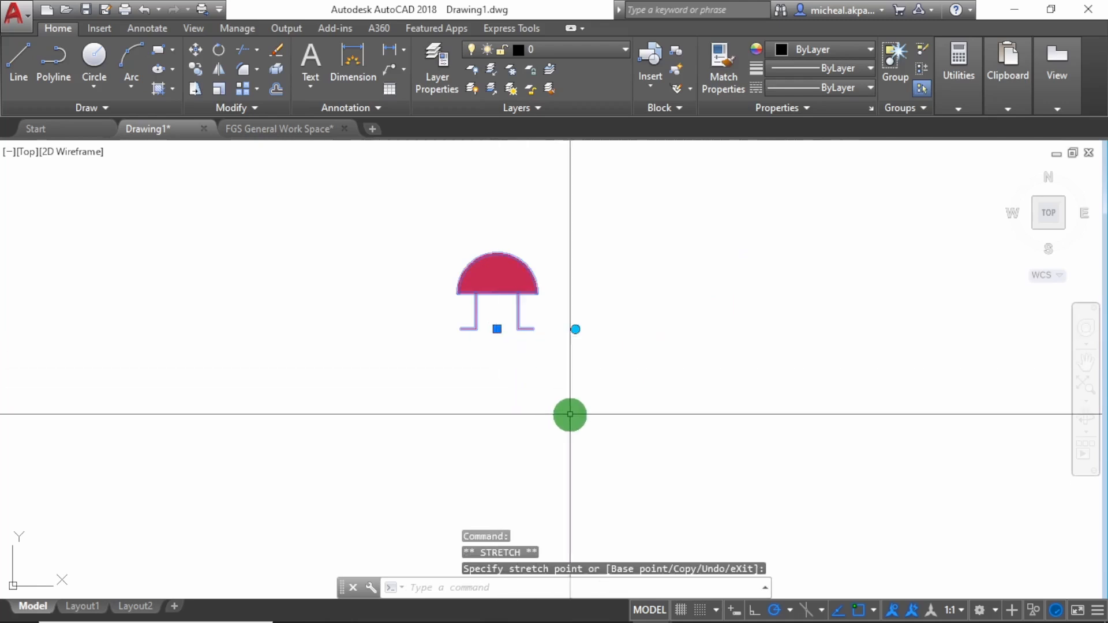